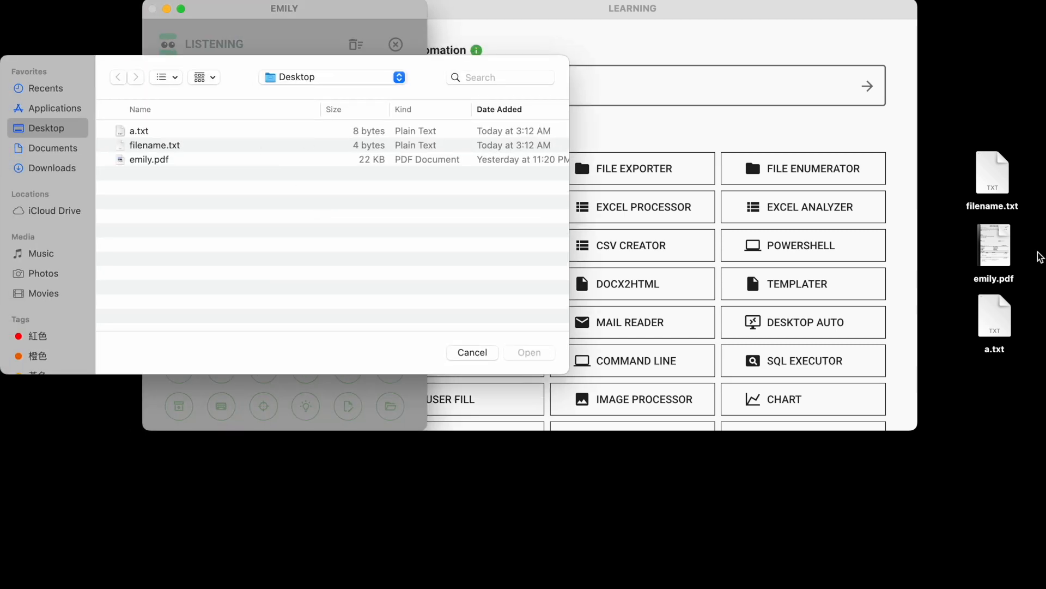
Import emily.pdf from the Desktop into the skill with local filename emily.pdf.
click(193, 160)
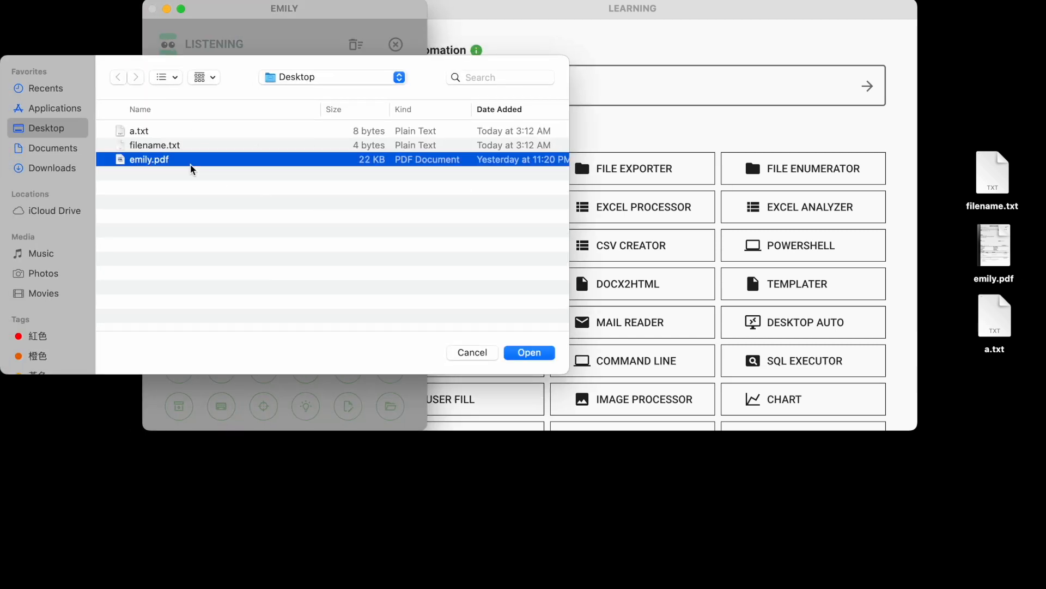
click(530, 353)
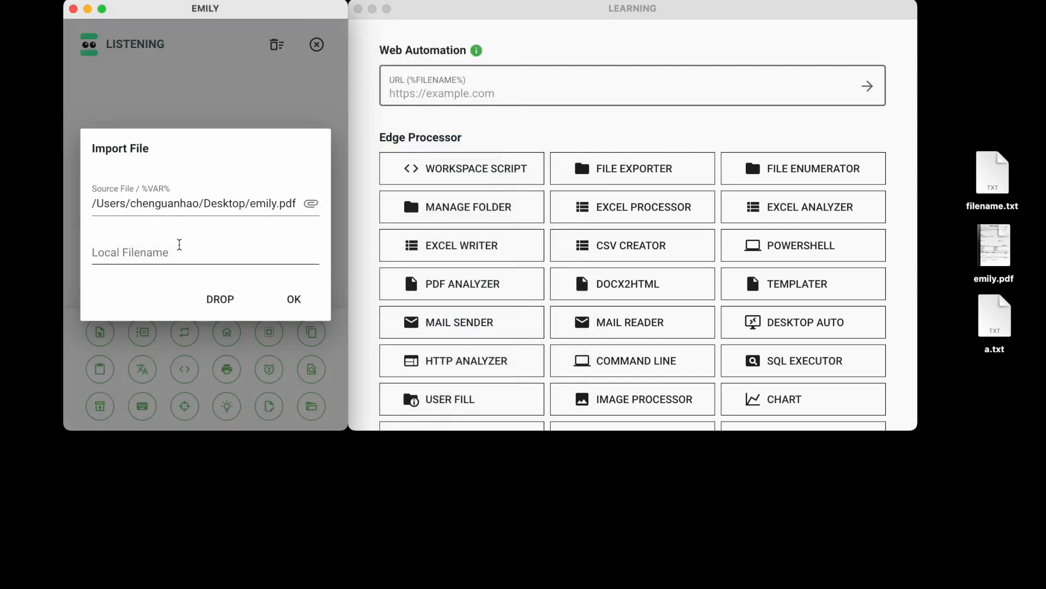
click(179, 246)
text(e)
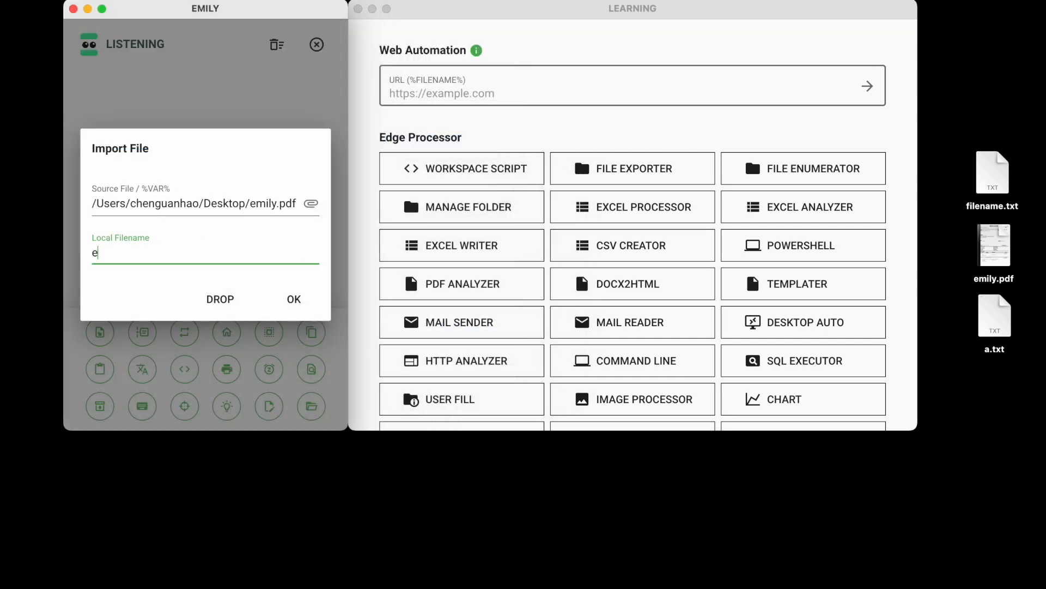
text(mily.p)
text(df)
click(287, 305)
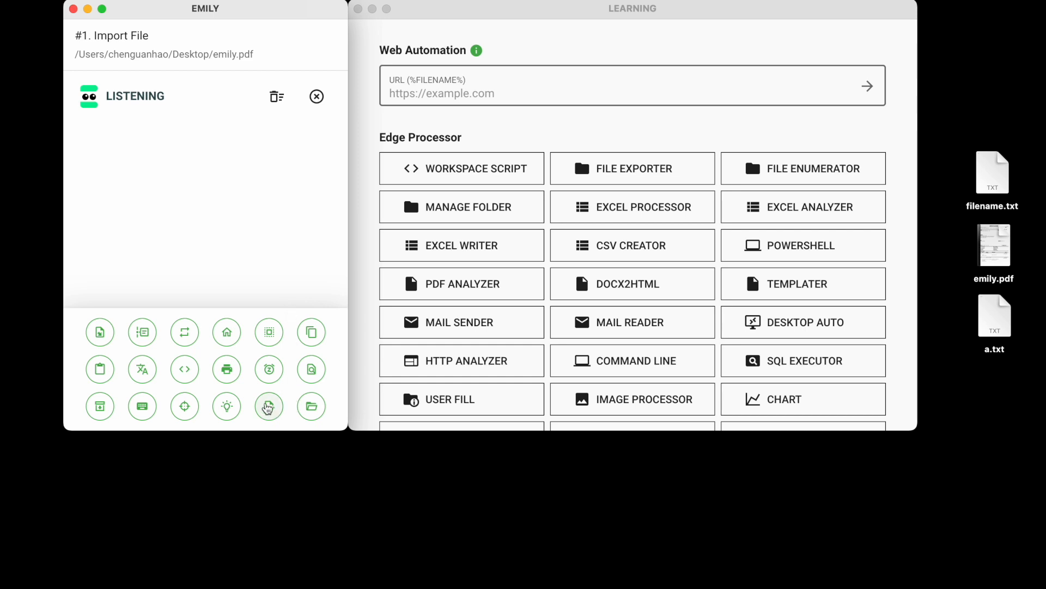
Add a Rename File command with source filename emily.pdf.
click(269, 409)
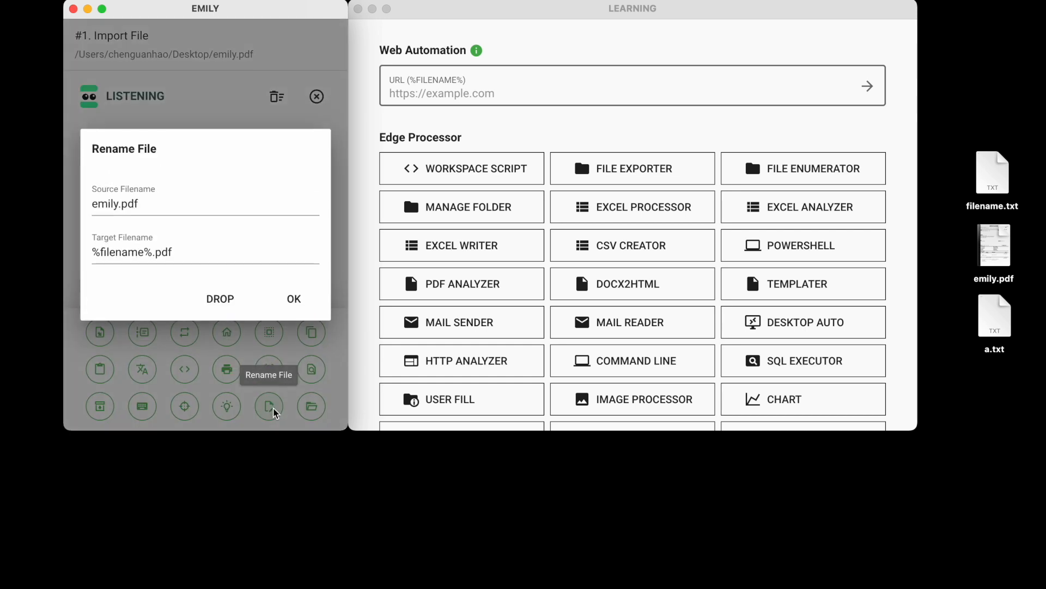
click(169, 205)
key(BackSpace)
key(BackSpace)
key(BackSpace)
key(BackSpace)
key(BackSpace)
key(BackSpace)
key(BackSpace)
key(BackSpace)
key(BackSpace)
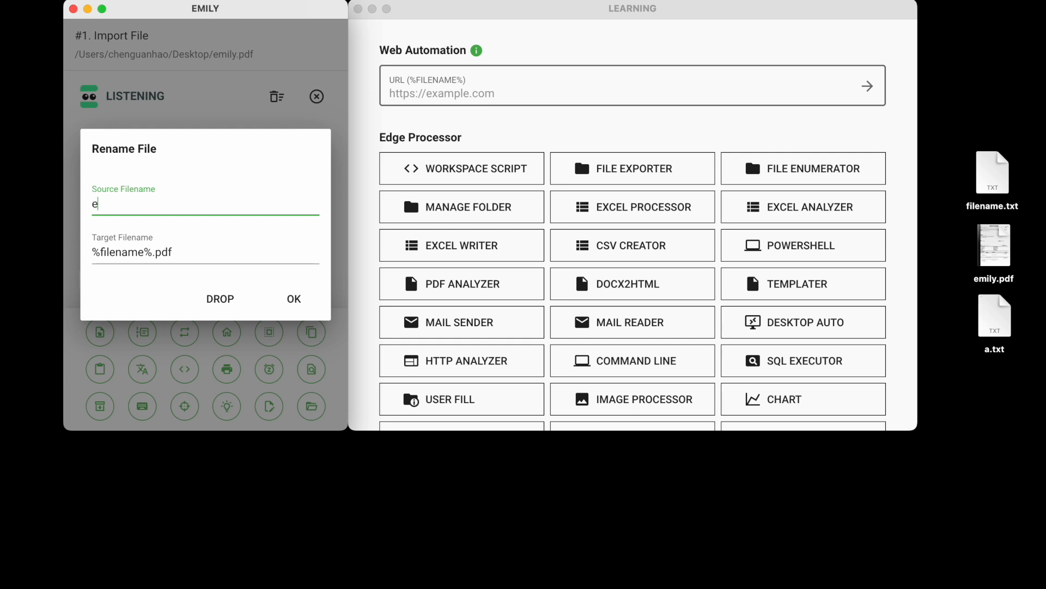
text(emily.pdf)
Set the Rename File target filename to rpa.pdf and confirm the command.
drag(184, 242, 11, 235)
key(BackSpace)
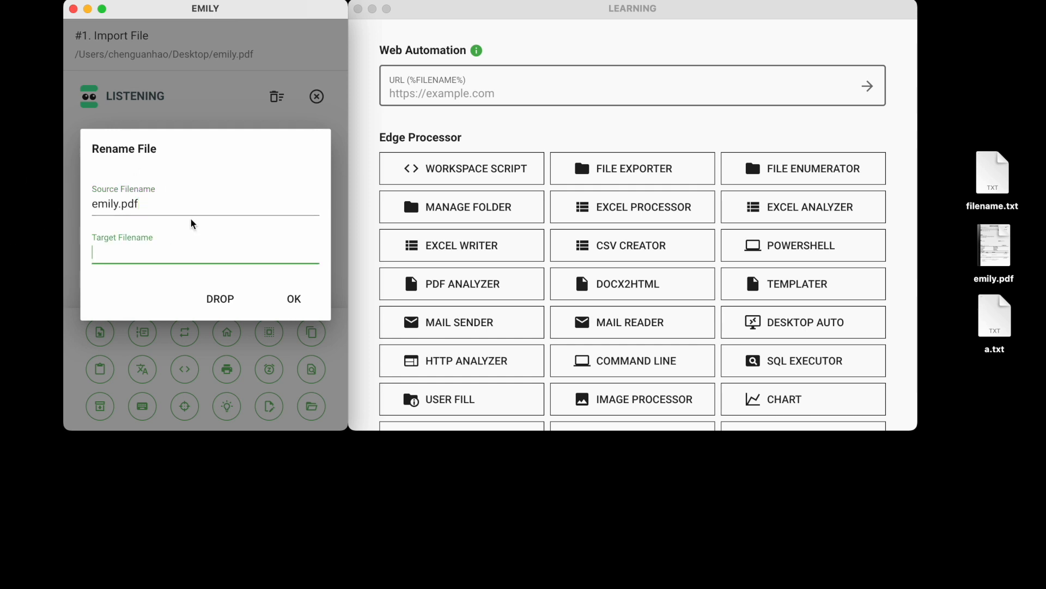
text(rpa.pdf)
click(304, 304)
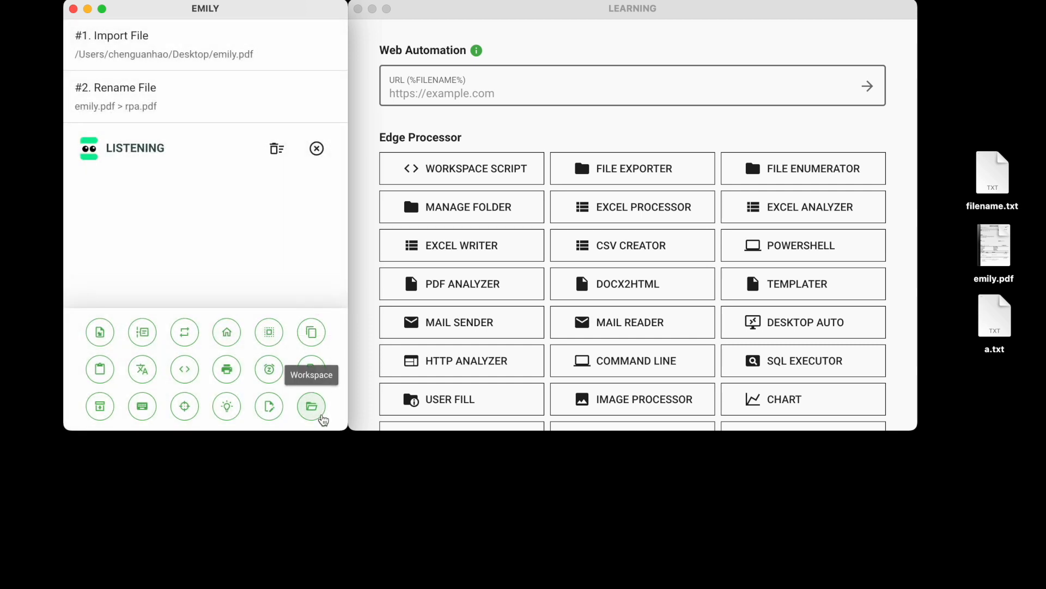
Open the workspace folder to inspect its files, then close it.
click(321, 416)
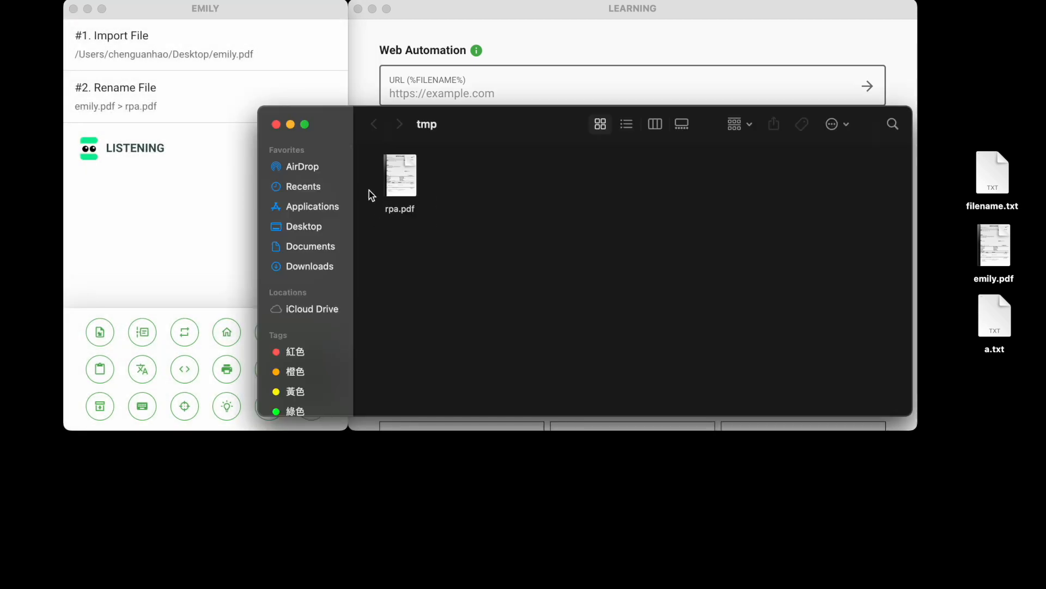
click(278, 125)
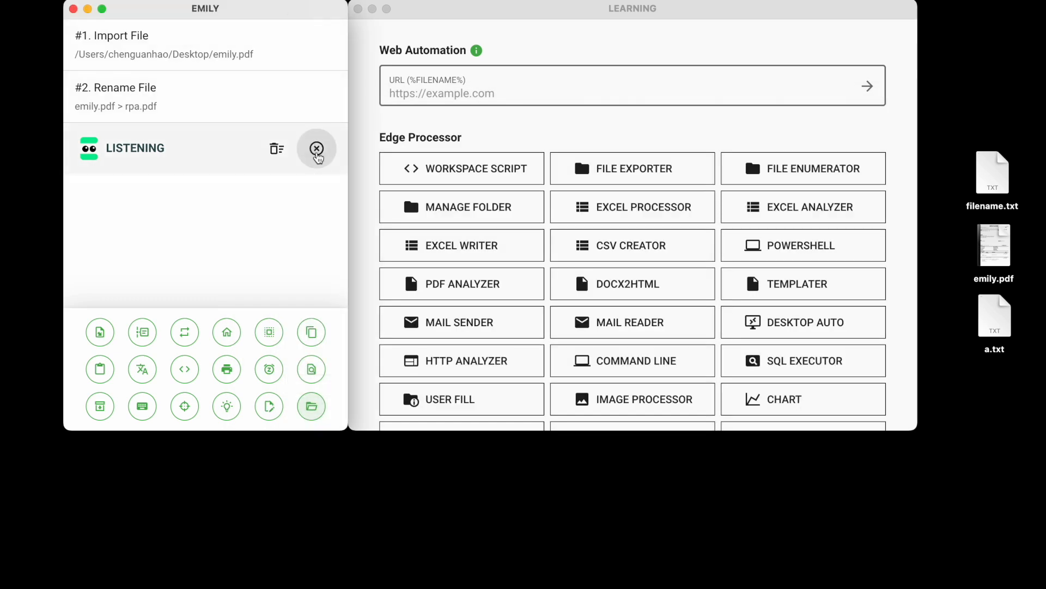
Stop recording and upload the new skill with the title rename.
click(317, 149)
click(204, 145)
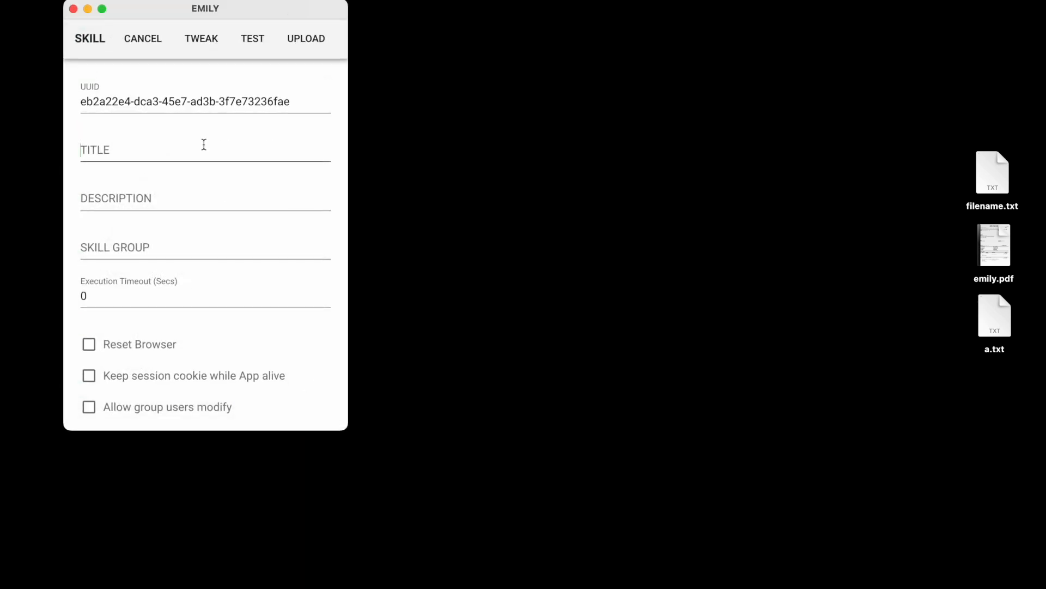
text(rename)
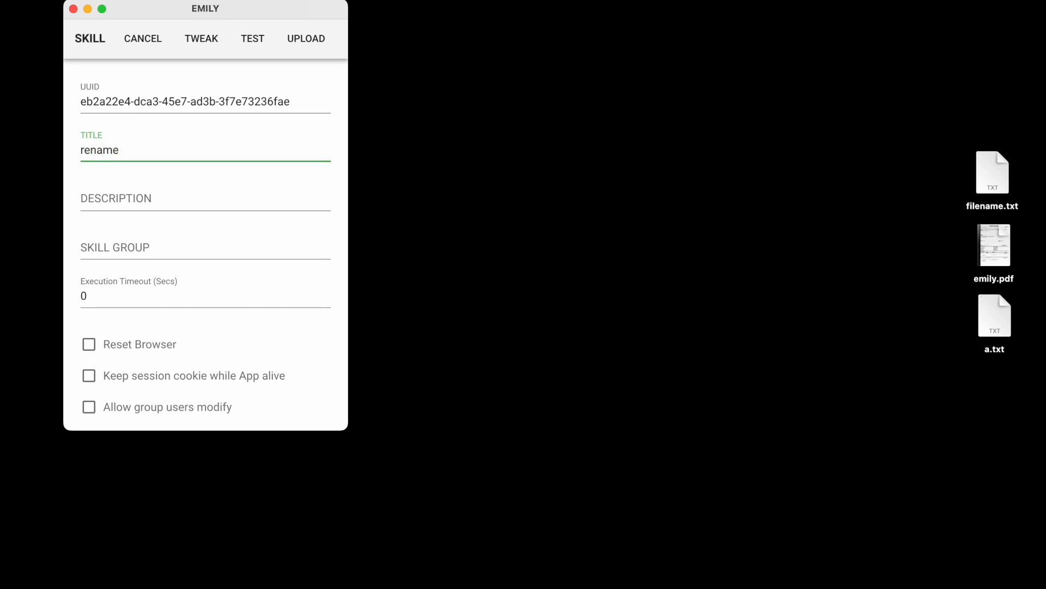
click(313, 48)
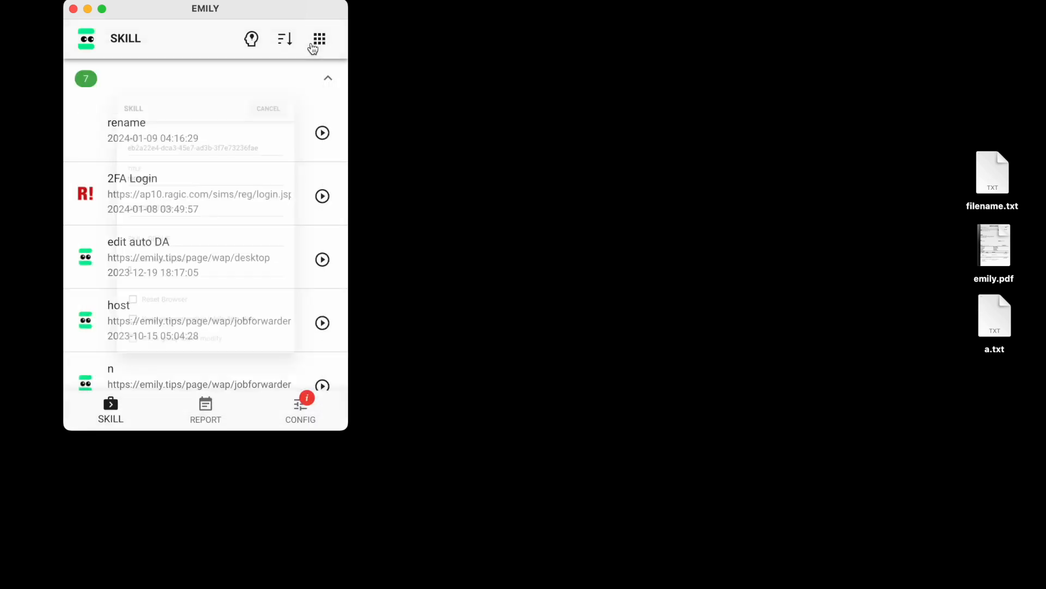
Open the rename skill in Tweak mode.
key(ctrl+Left)
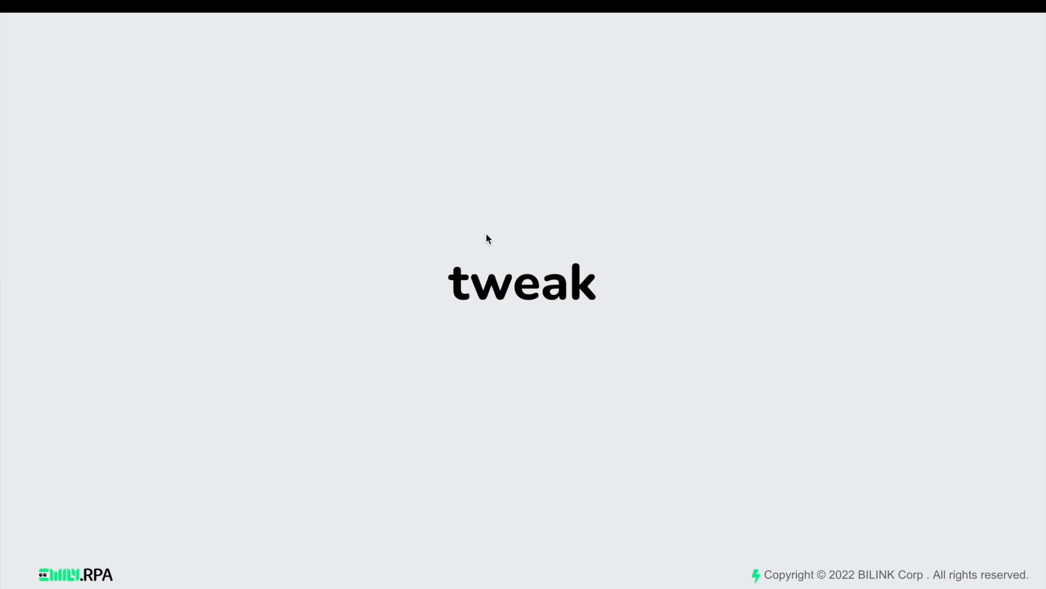
key(ctrl+Right)
click(185, 133)
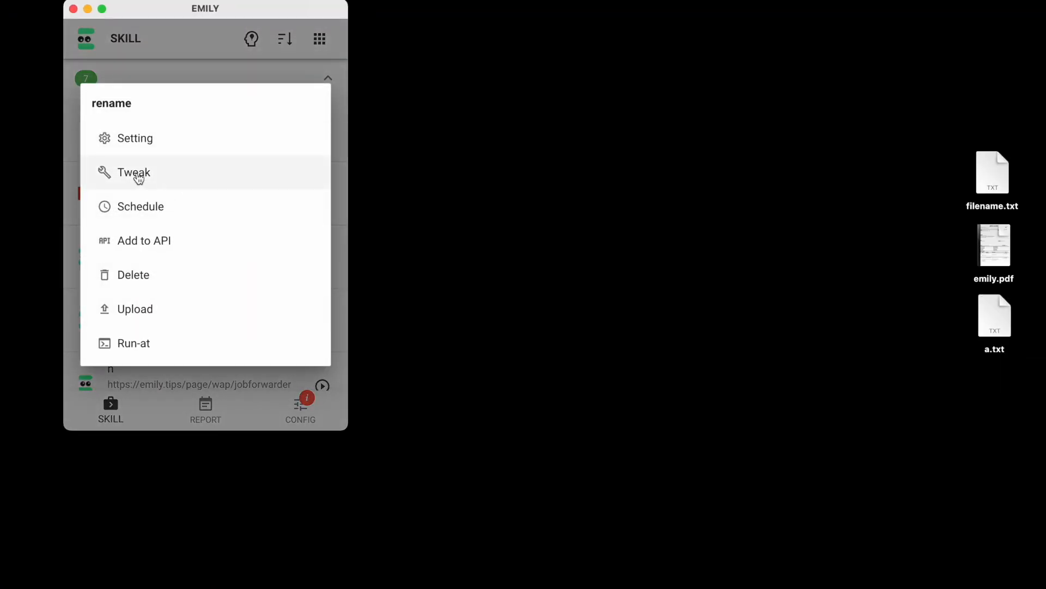
click(126, 175)
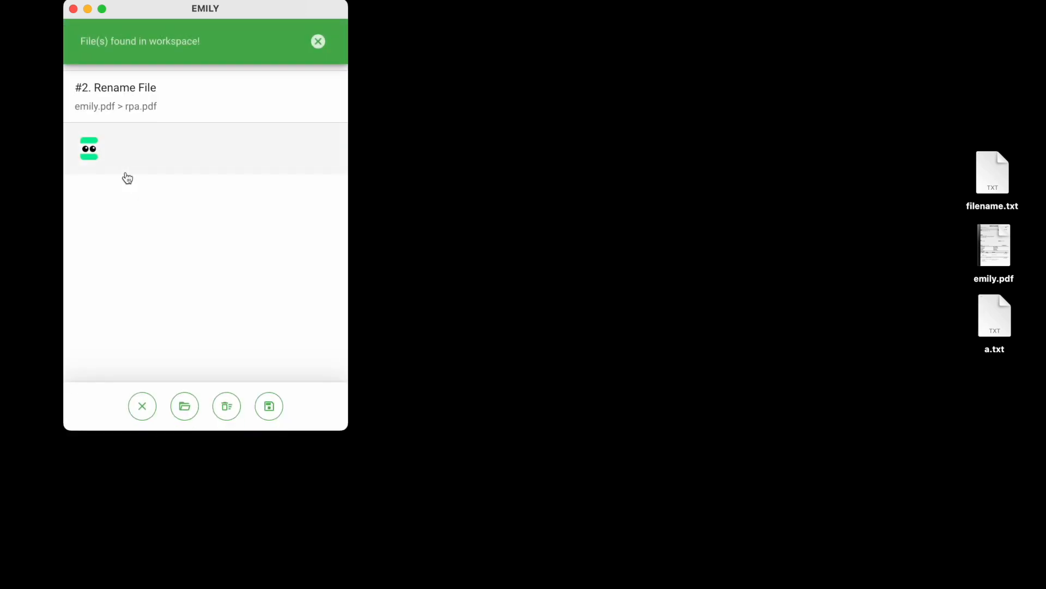
click(127, 109)
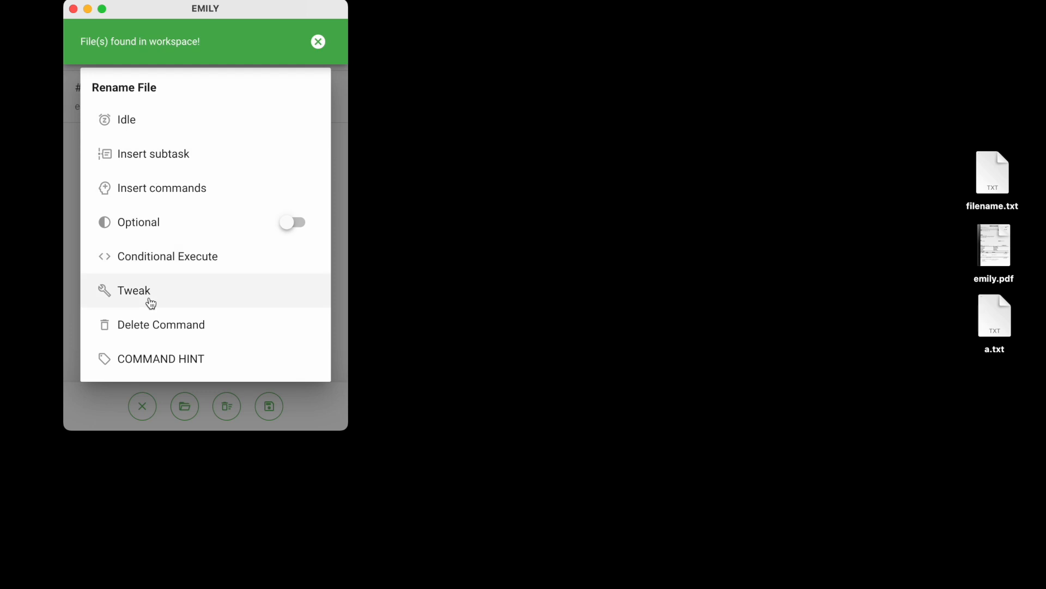
click(151, 303)
click(148, 204)
key(Left)
key(Left)
key(Left)
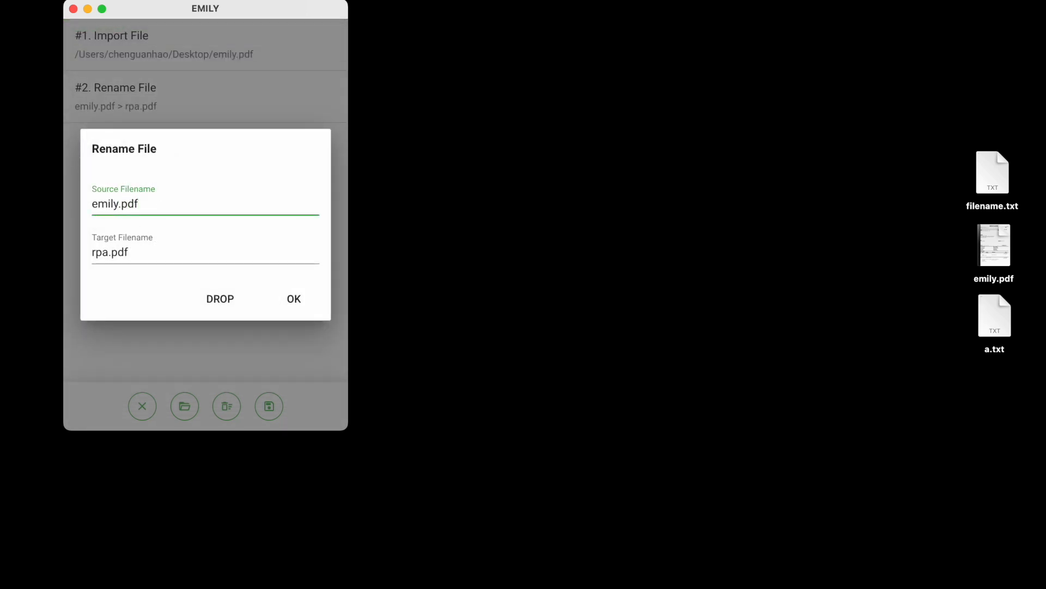
text(yyy)
key(BackSpace)
key(BackSpace)
key(BackSpace)
click(152, 256)
key(Left)
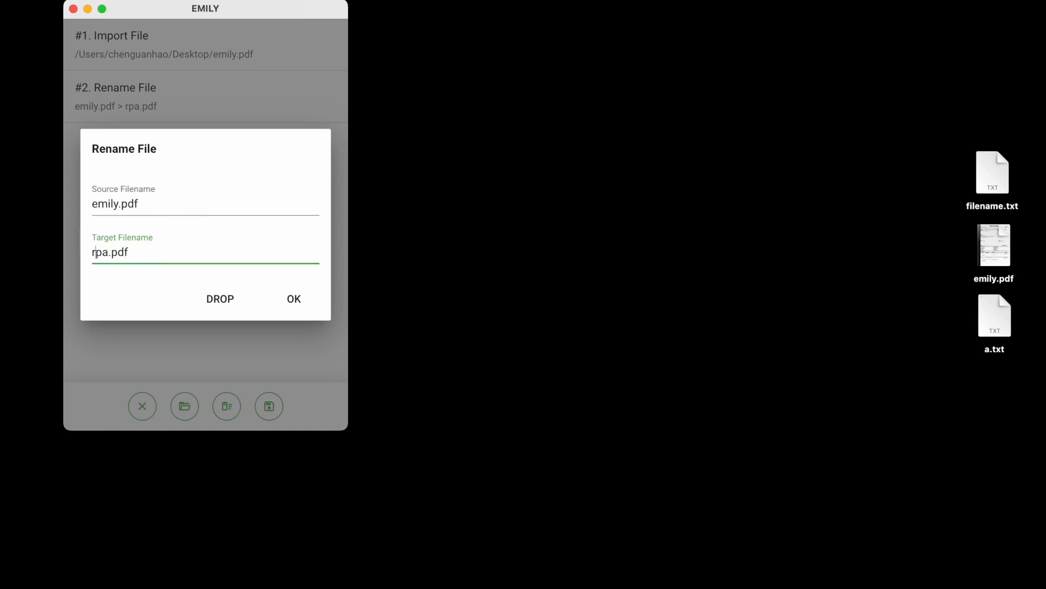
text(emily)
click(238, 309)
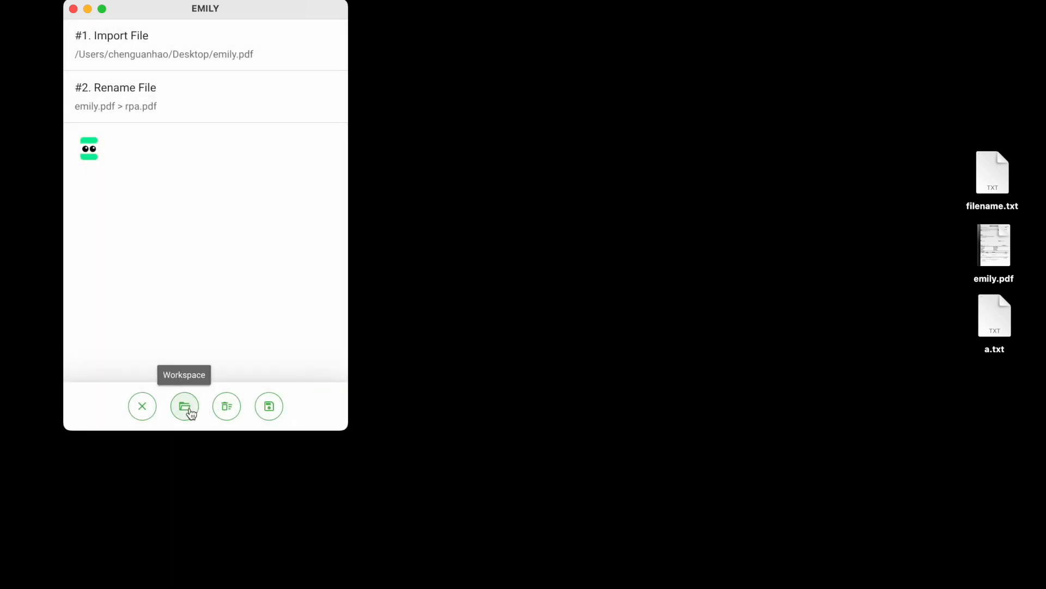
Open the workspace folder to inspect its files.
click(188, 409)
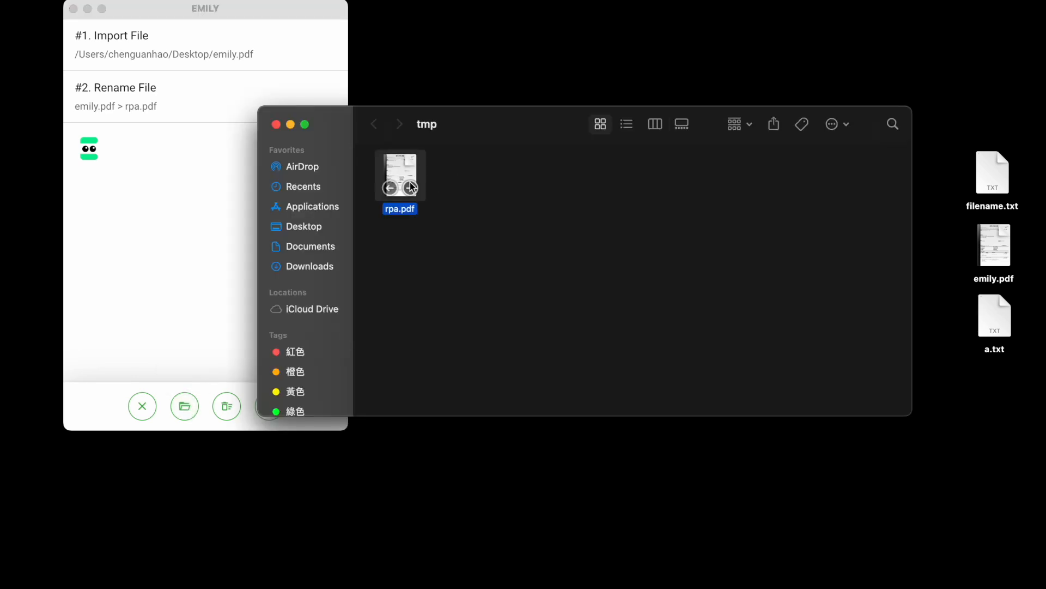
click(185, 102)
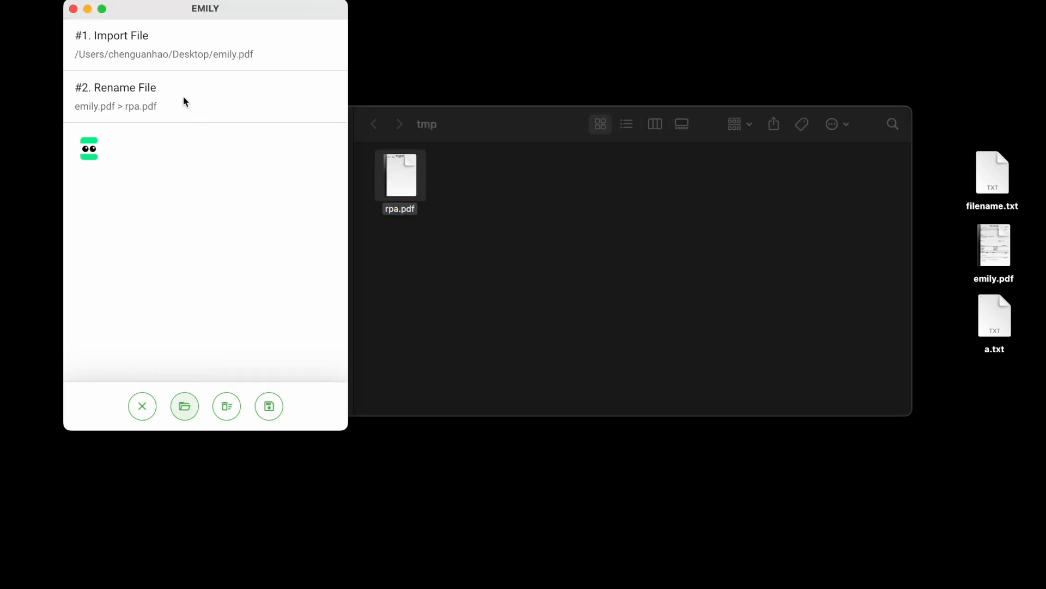
Tweak the Rename File command, setting its source filename to rpa.pdf.
right_click(168, 105)
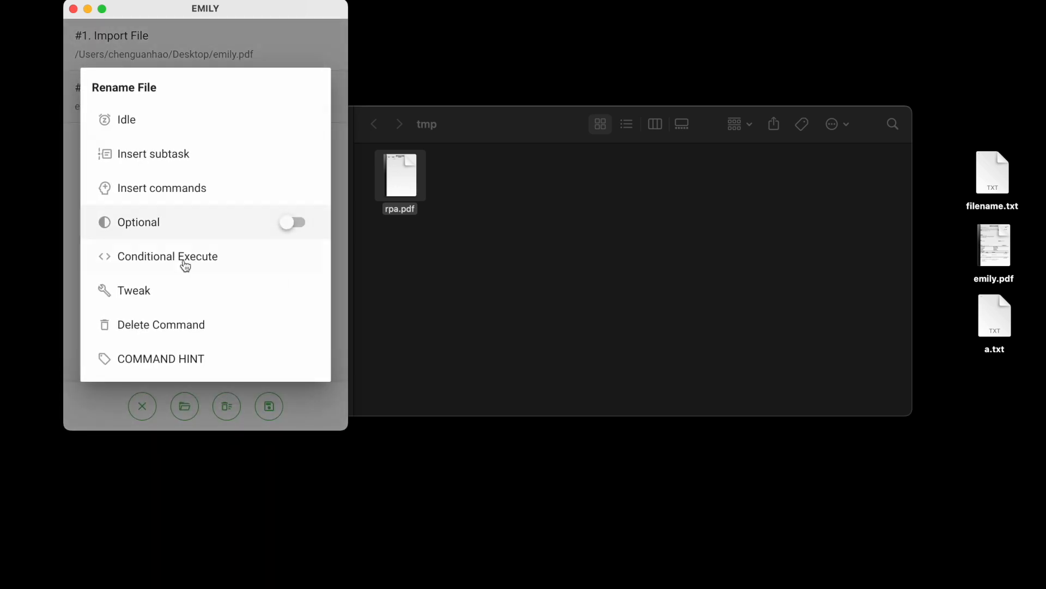
click(175, 289)
click(157, 204)
key(Left)
key(Left)
key(BackSpace)
key(BackSpace)
key(BackSpace)
key(BackSpace)
key(BackSpace)
text(rpa)
click(154, 261)
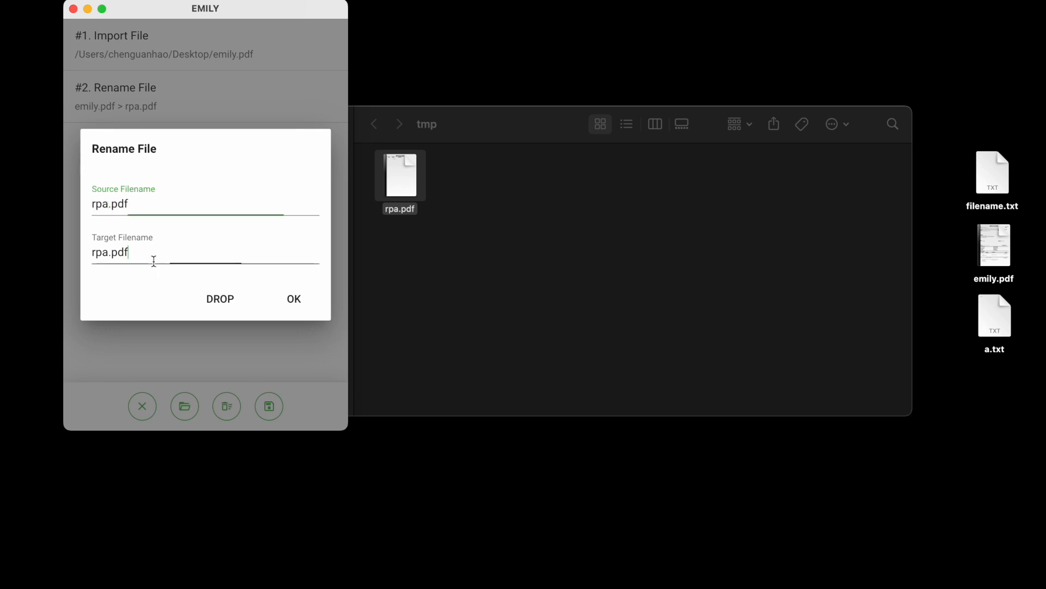
Set the Rename File target filename to emily.pdf and confirm the command.
key(Left)
key(Left)
key(Left)
key(Left)
key(BackSpace)
key(BackSpace)
key(BackSpace)
text(emily)
click(292, 303)
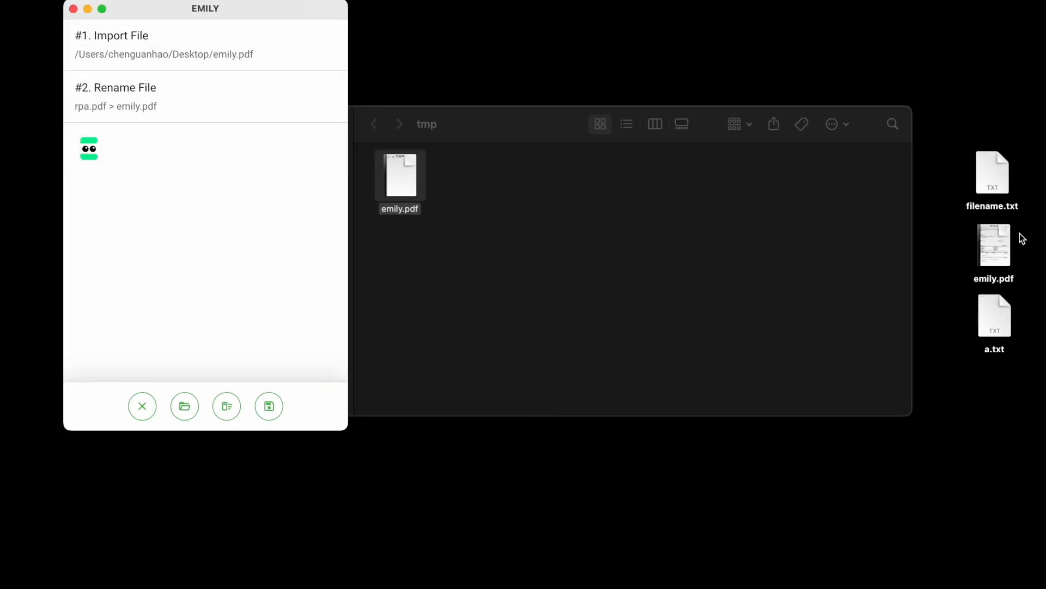
Move filename.txt from the desktop into the workspace folder.
click(1006, 173)
drag(1005, 173, 486, 176)
click(186, 11)
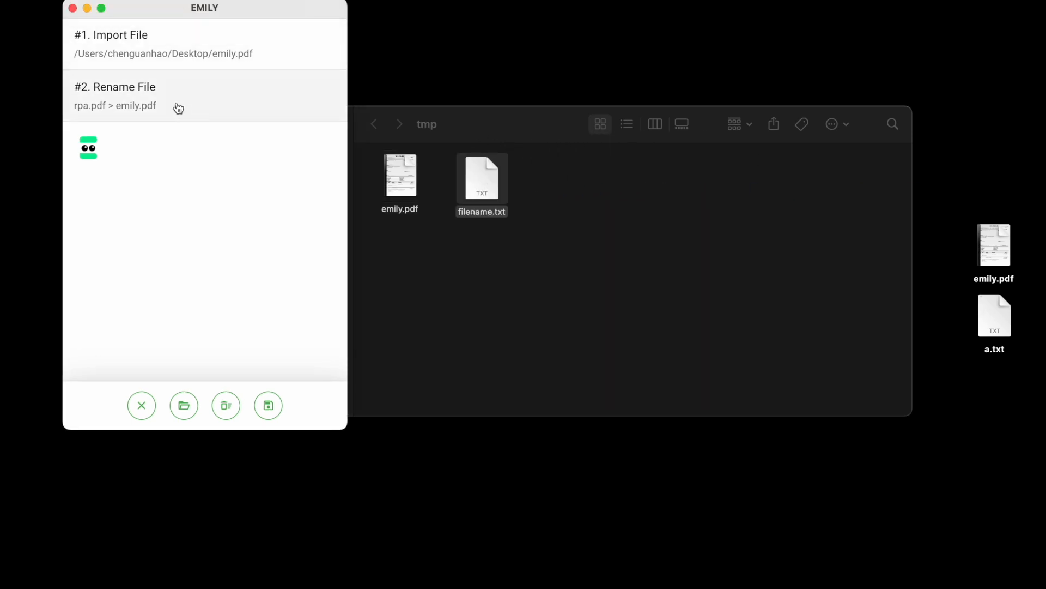
Open filename.txt, change its text to test.pdf, and close the file.
click(482, 169)
double_click(482, 169)
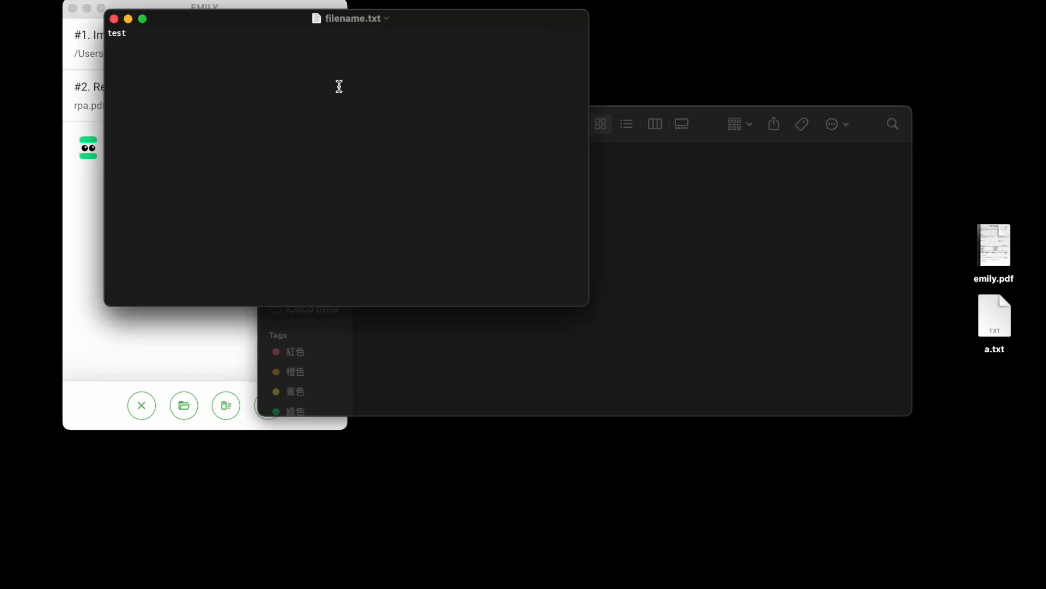
text(.pdf)
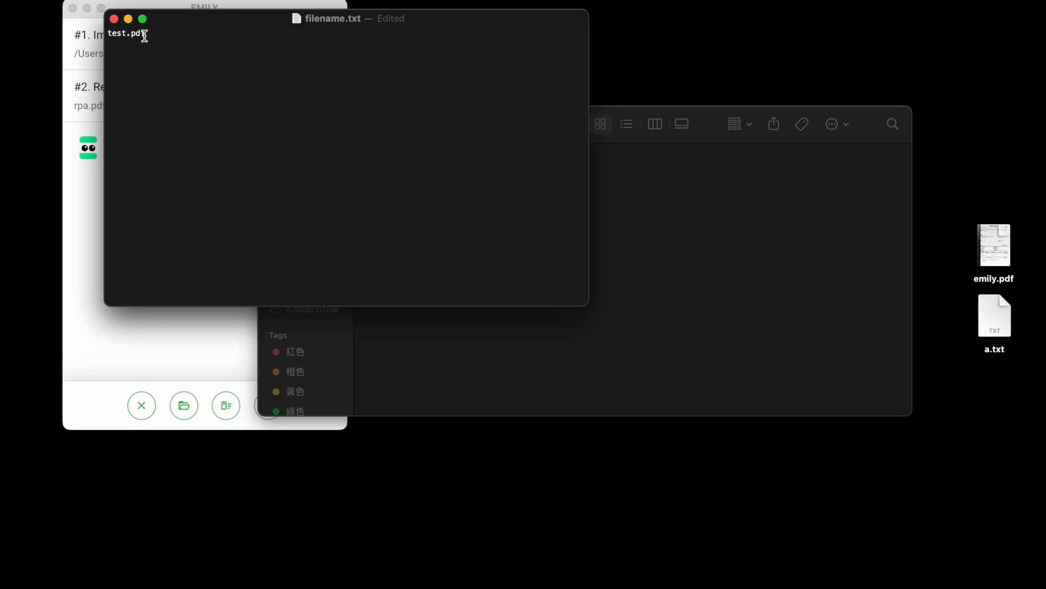
click(115, 20)
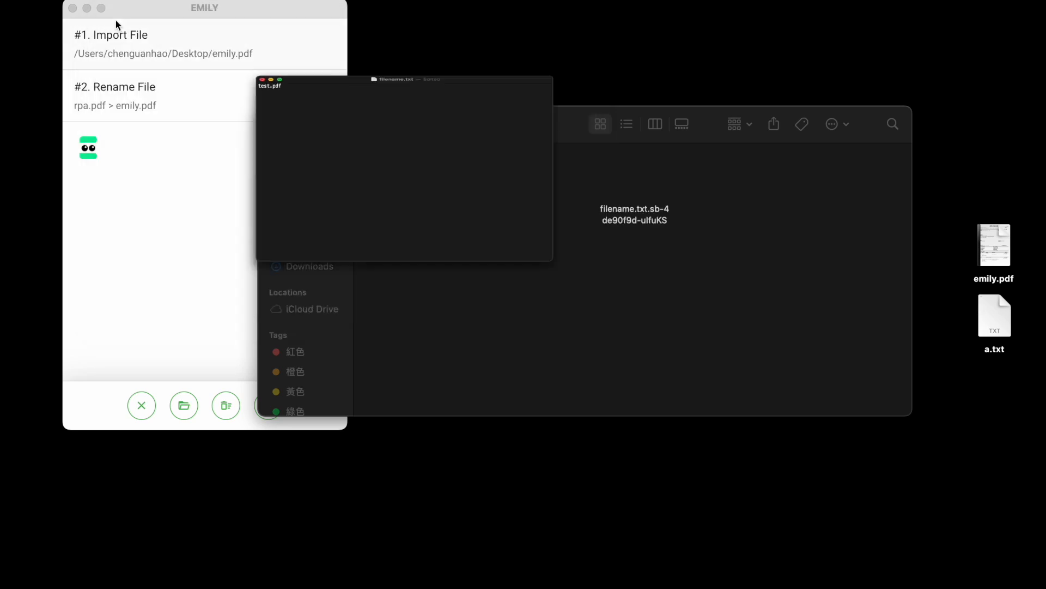
Open the Rename File command's settings and set its source filename to emily.pdf.
click(242, 10)
click(201, 103)
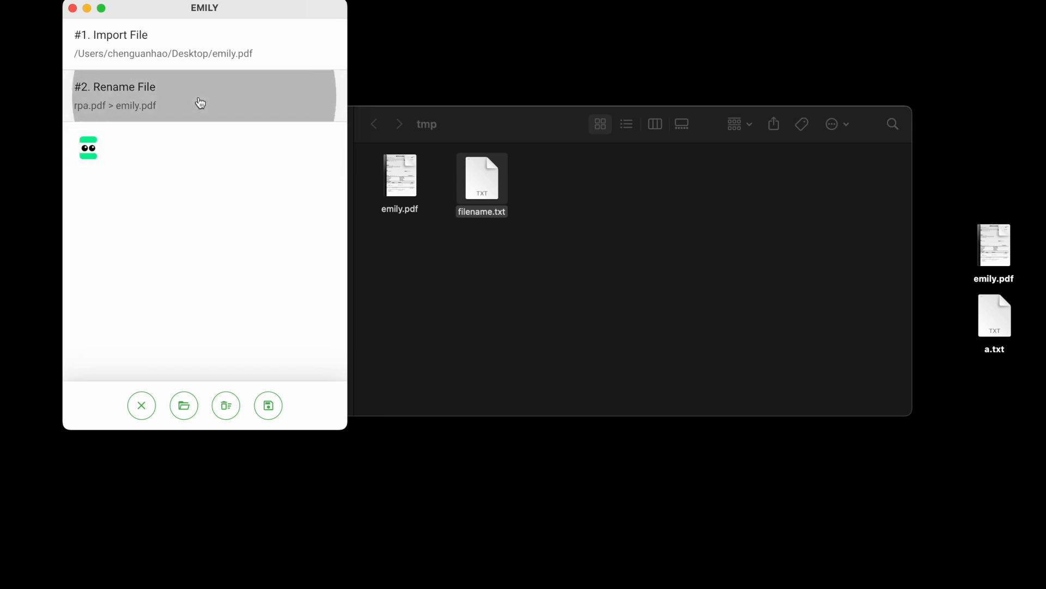
click(171, 300)
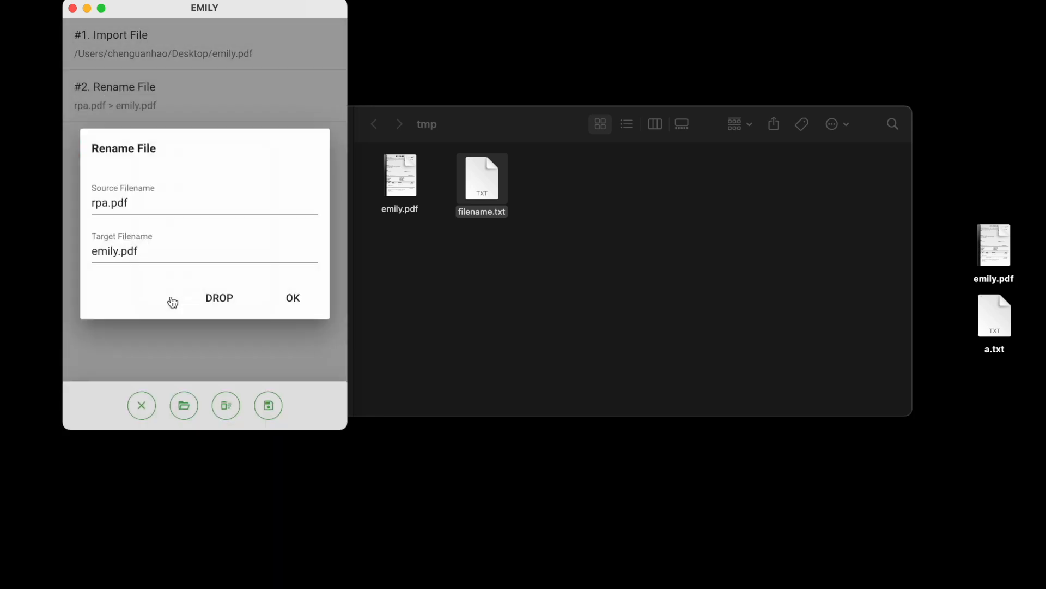
click(171, 208)
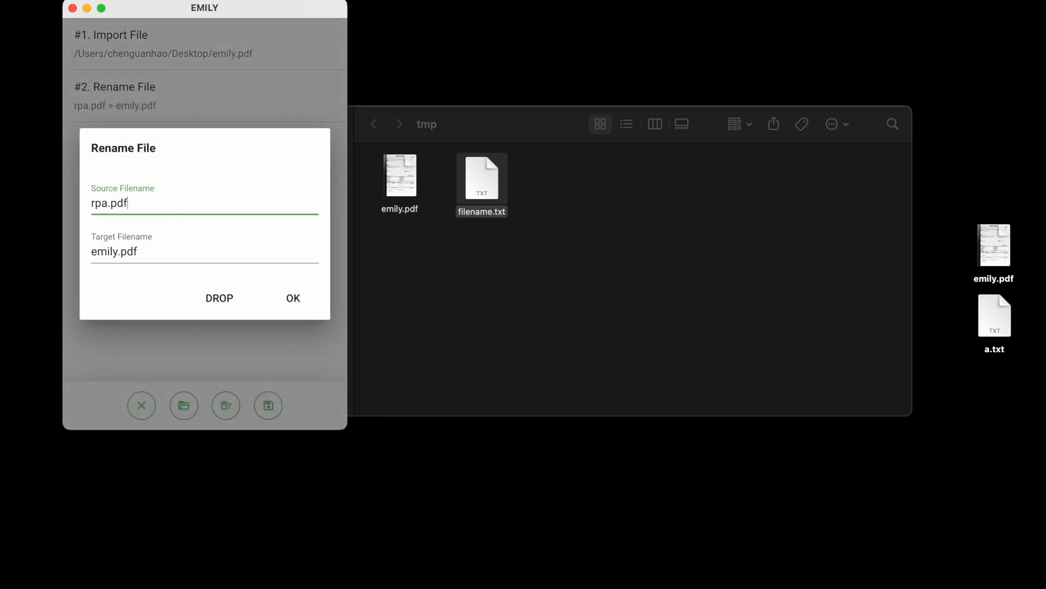
key(BackSpace)
key(BackSpace)
key(BackSpace)
text(emily)
key(Tab)
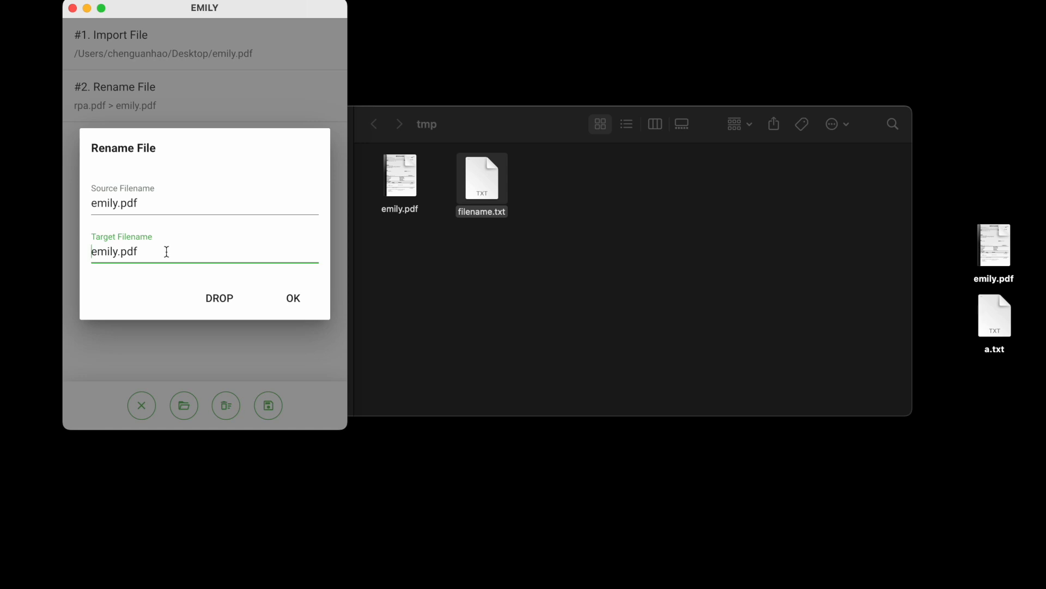
Set the Rename File target filename to %filename% and confirm the command.
drag(165, 250, 3, 232)
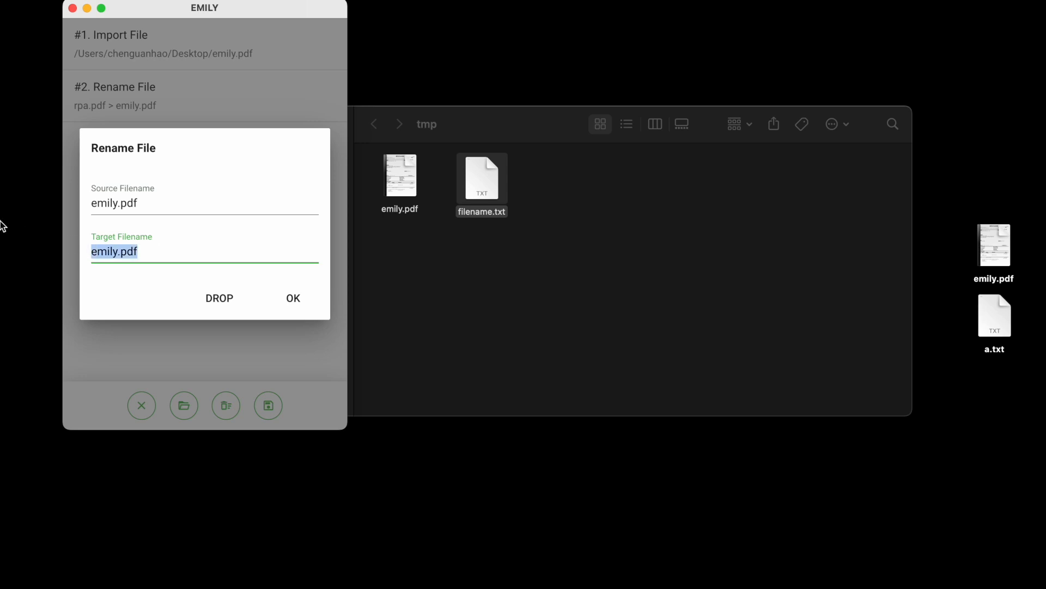
text(%%)
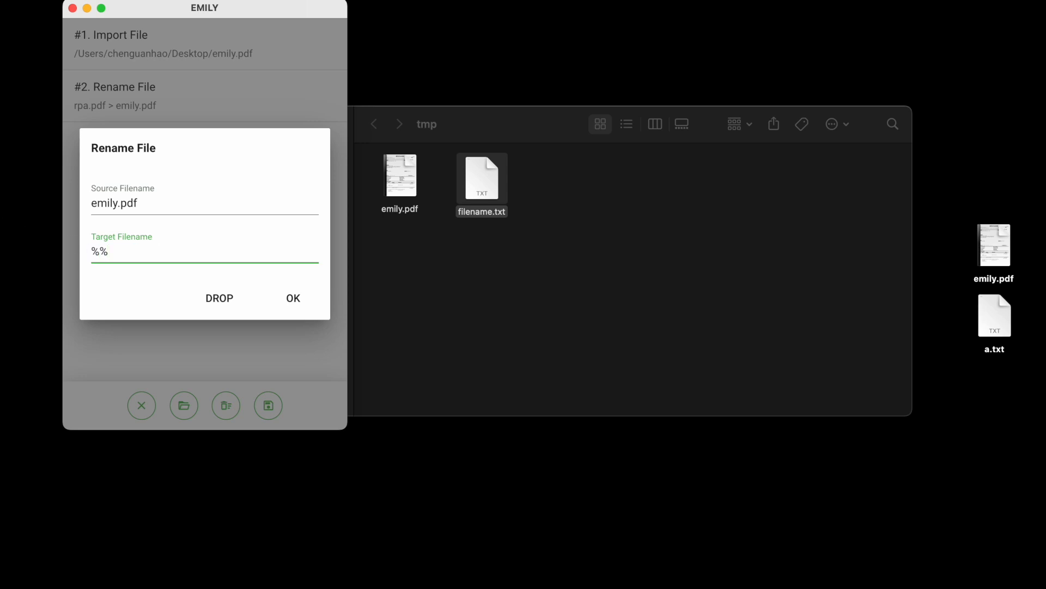
text(filename)
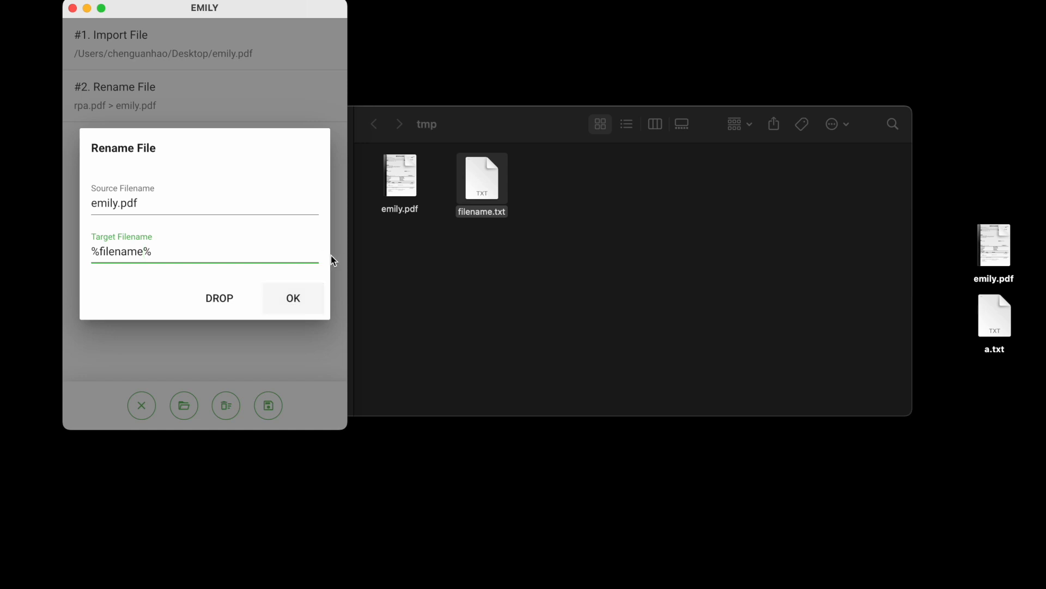
click(304, 300)
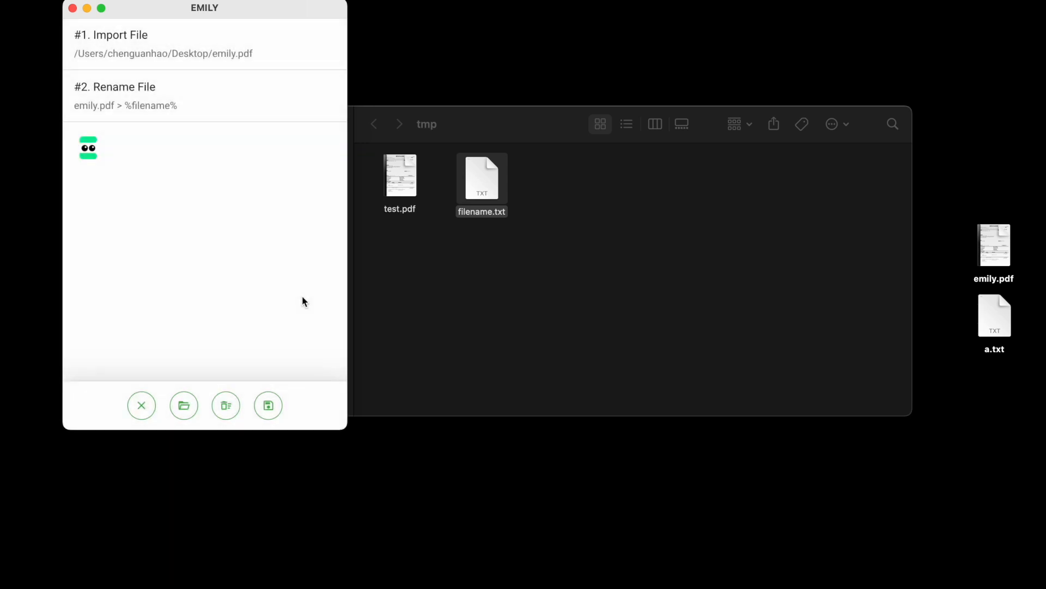
Open filename.txt, delete the pdf extension from its text, and close the file.
click(584, 175)
double_click(485, 182)
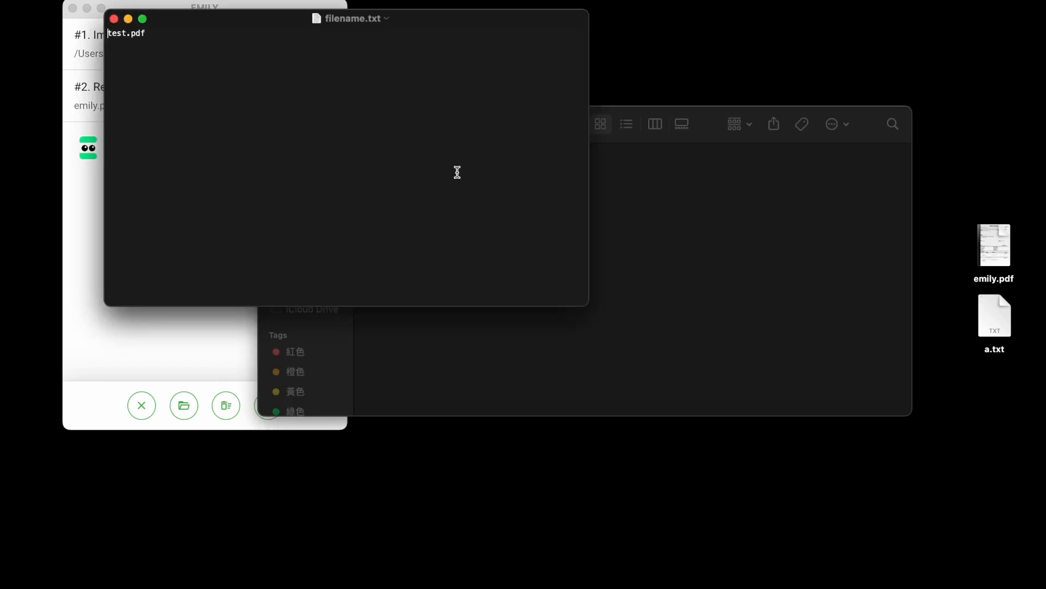
click(227, 35)
key(BackSpace)
key(BackSpace)
key(BackSpace)
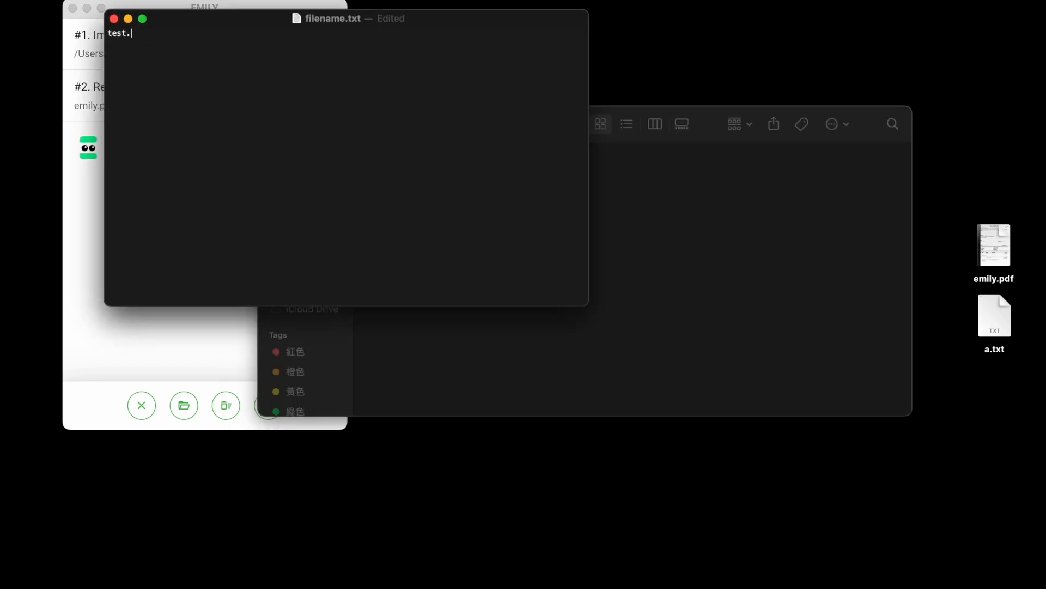
click(114, 19)
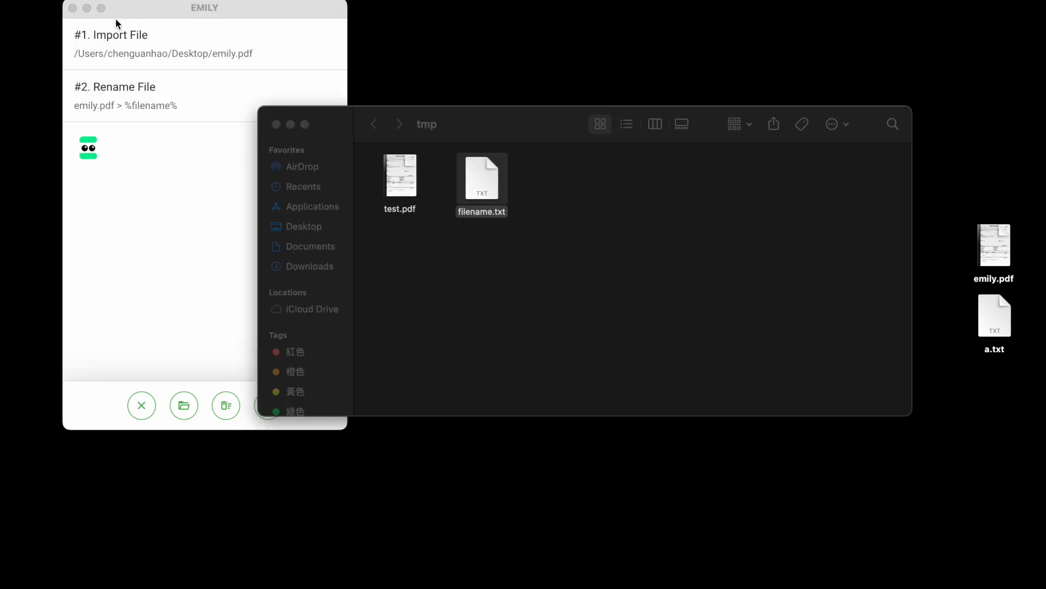
Rename test.pdf in the workspace folder back to emily.pdf.
click(451, 277)
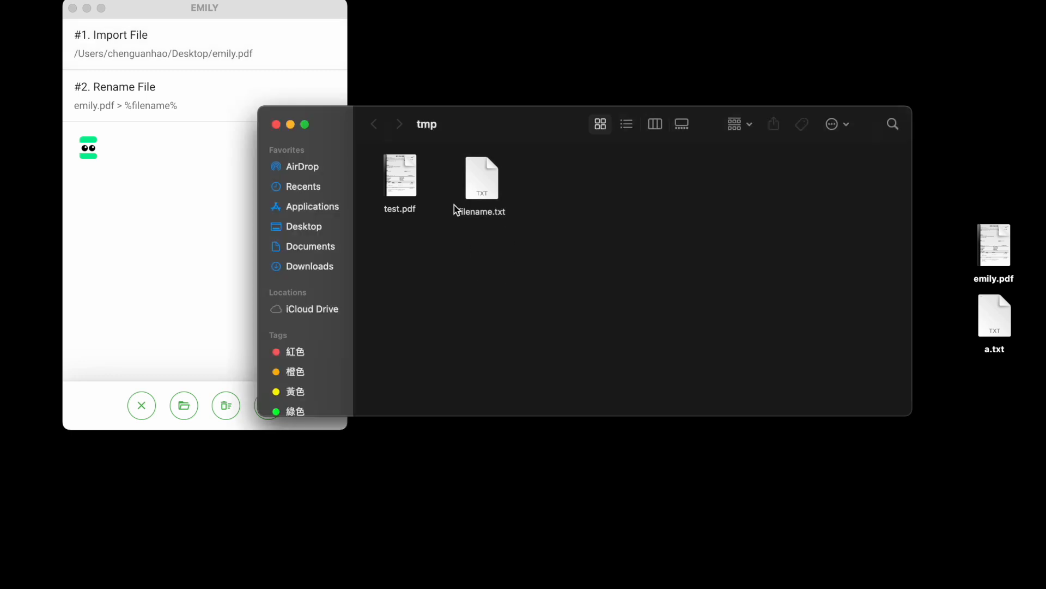
click(404, 169)
right_click(405, 171)
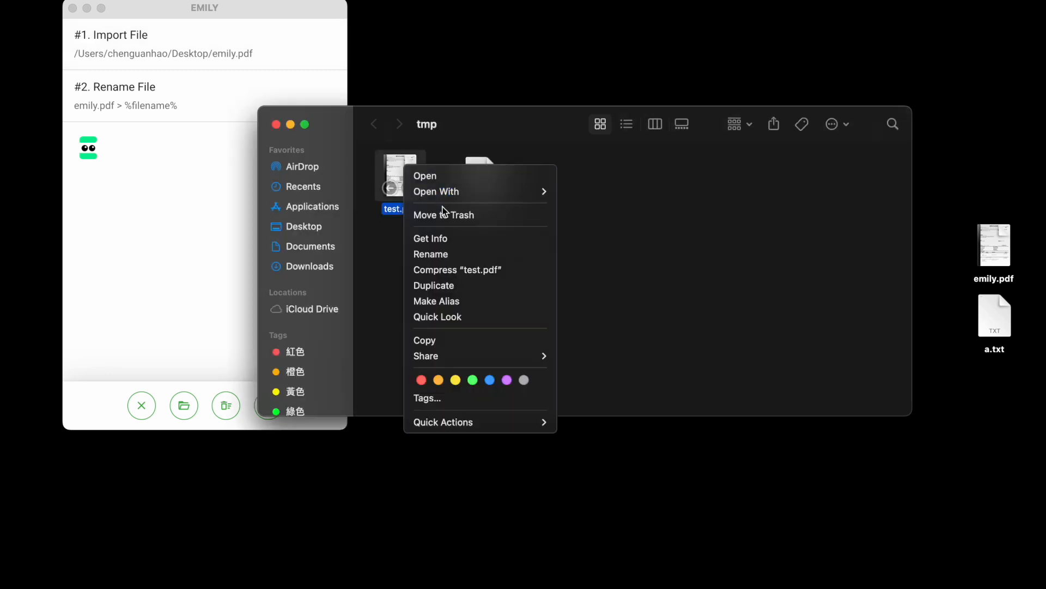
click(450, 253)
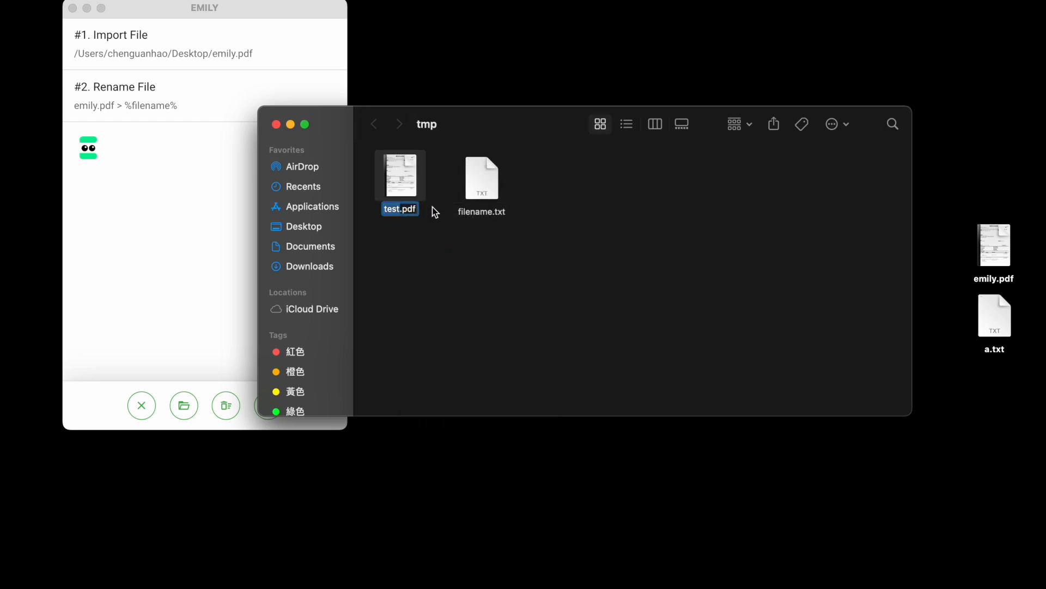
text(emily)
click(450, 261)
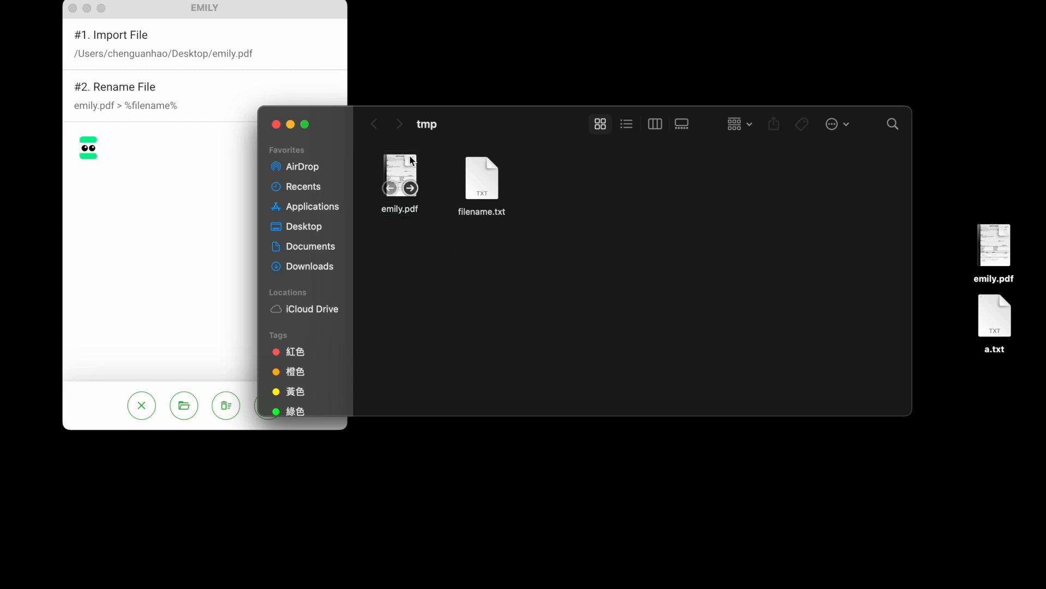
Append .pdf to the Rename File target filename, making it %filename%.pdf, and confirm the command.
click(288, 20)
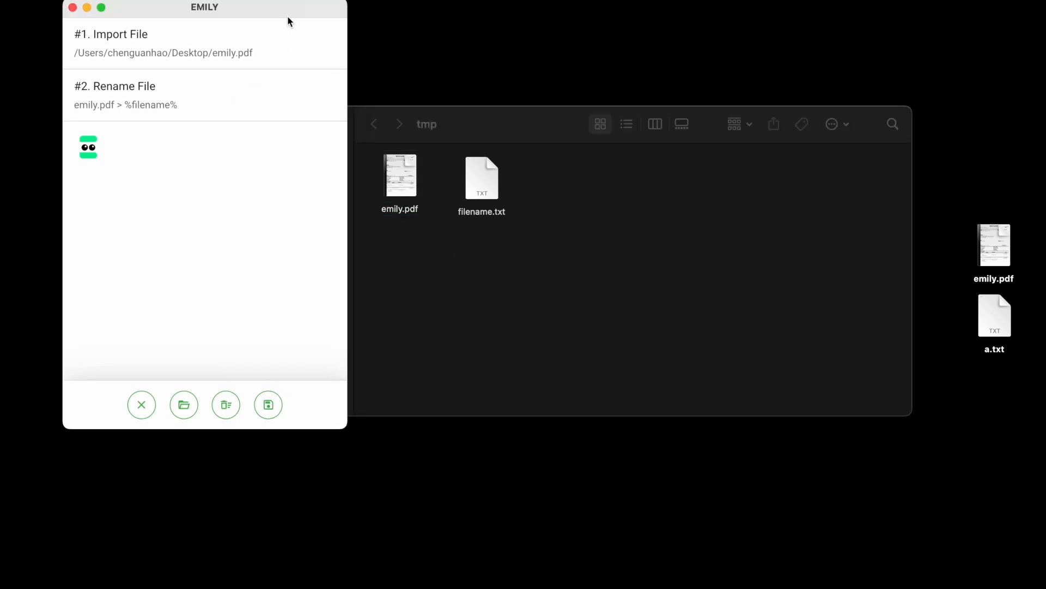
right_click(221, 98)
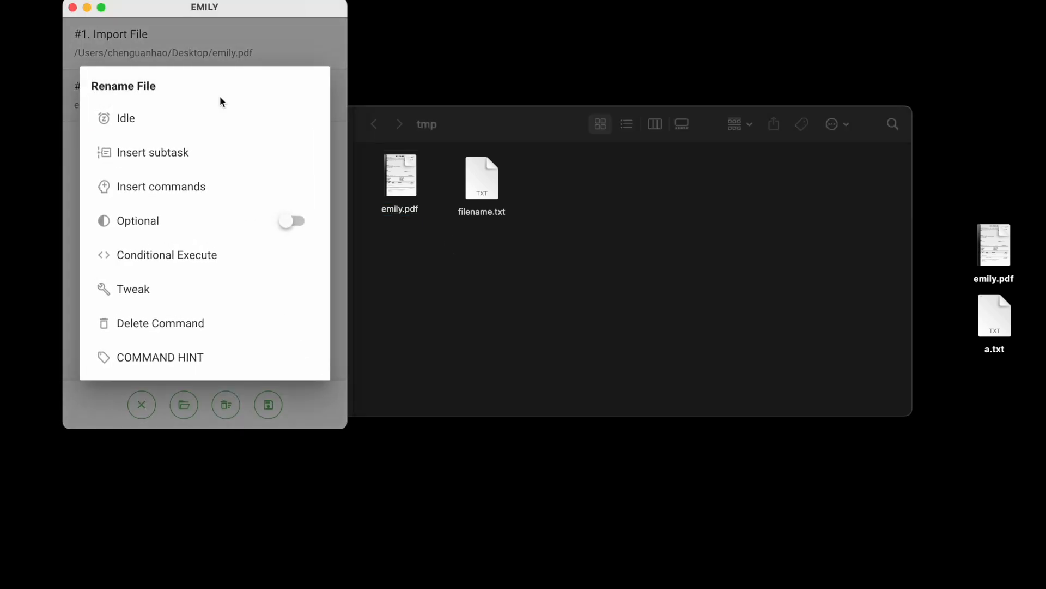
click(176, 289)
click(163, 251)
text(.pdf)
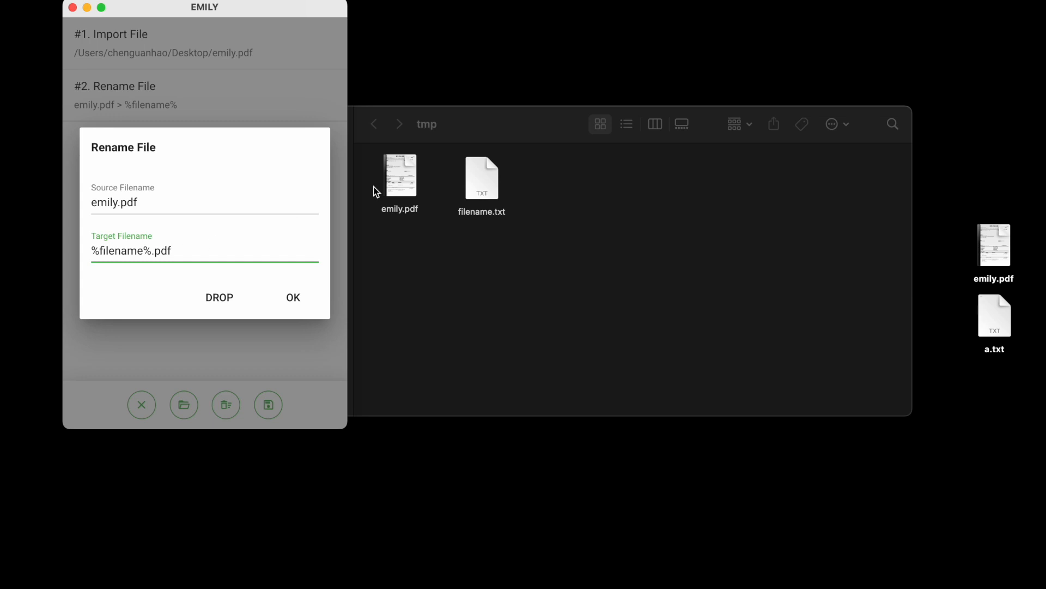
double_click(487, 175)
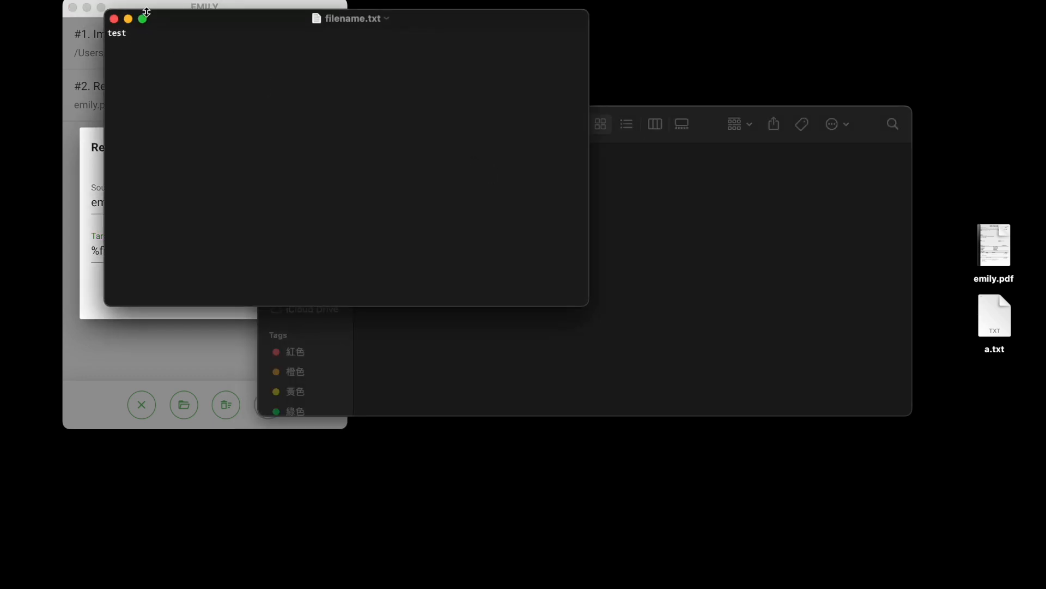
click(113, 19)
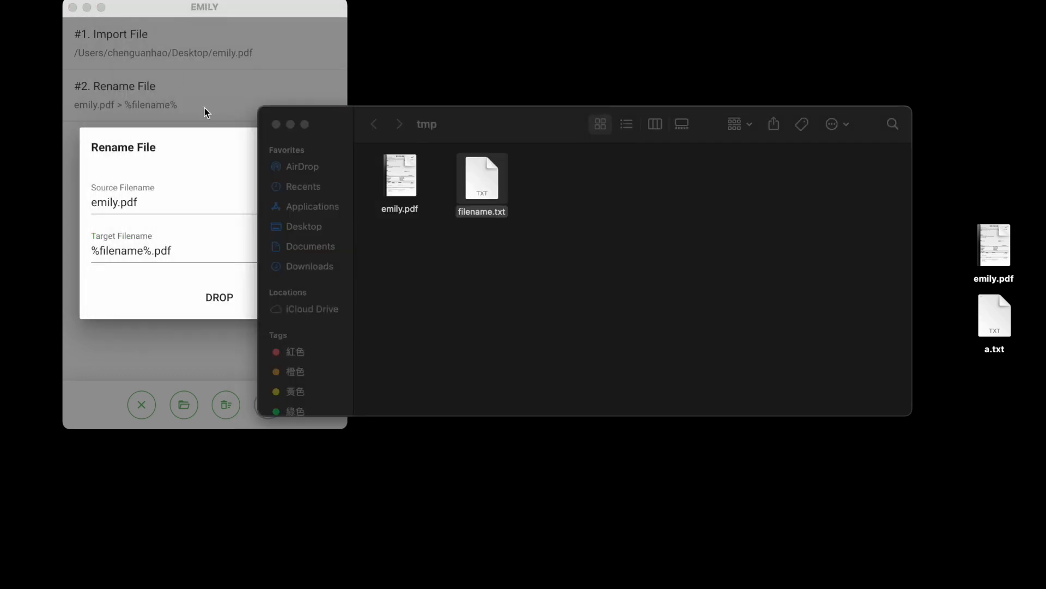
click(246, 12)
click(294, 298)
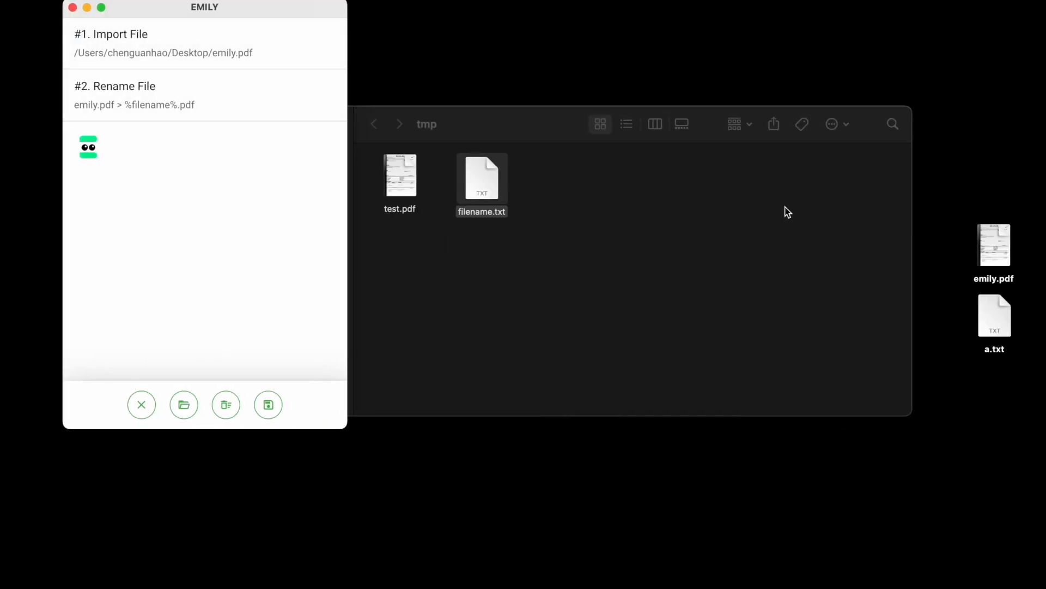
Move a.txt from the desktop into the workspace folder.
click(987, 324)
drag(1005, 324, 600, 184)
Set the Rename File source filename to a.txt and target filename to b.txt, then confirm.
click(224, 83)
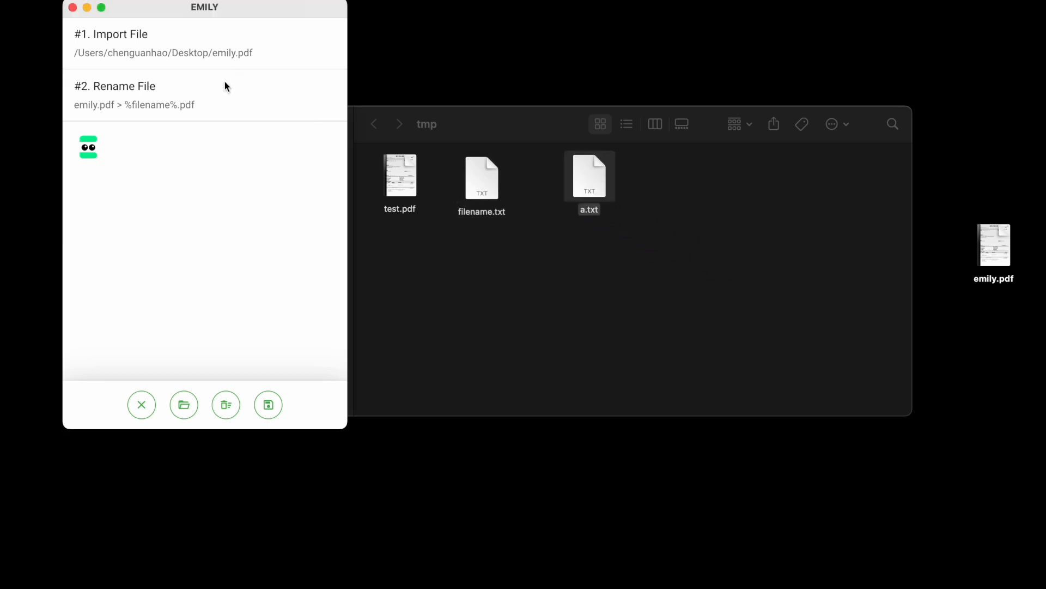
click(217, 301)
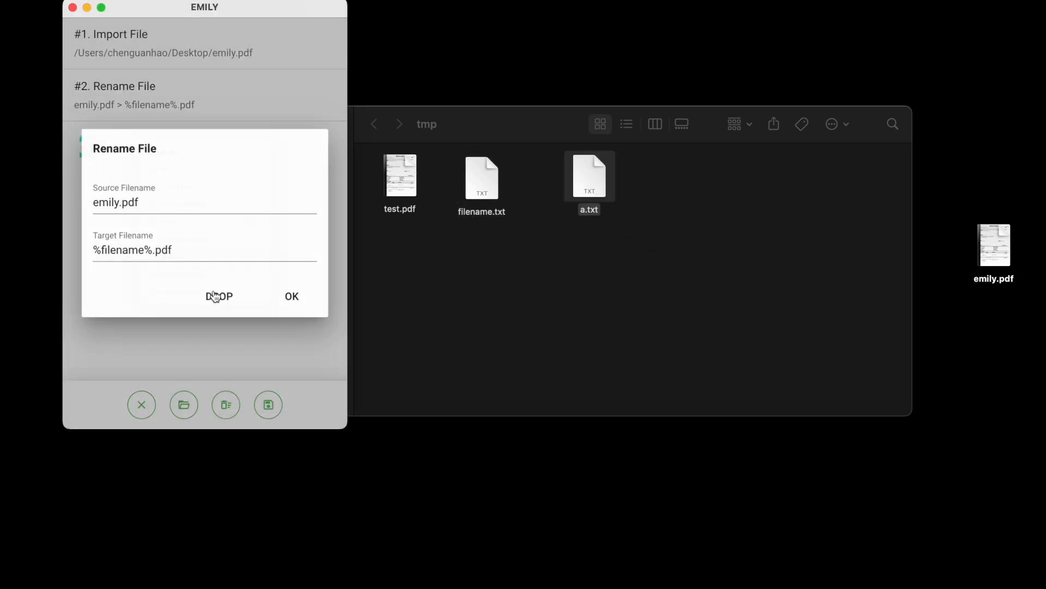
click(189, 203)
drag(189, 203, 25, 204)
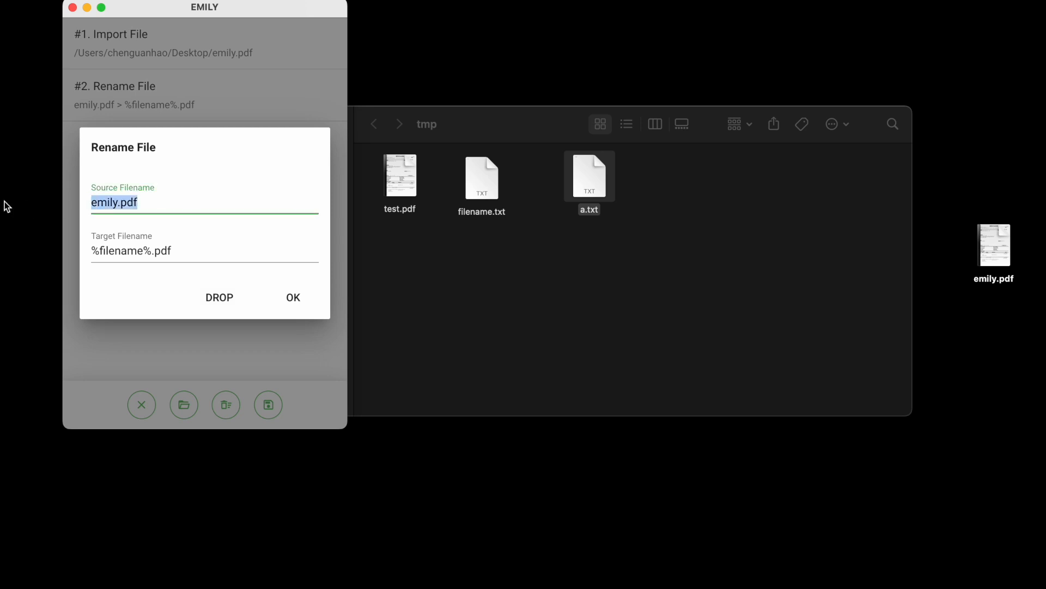
text(a.txt)
click(189, 253)
drag(189, 254, 20, 234)
text(b)
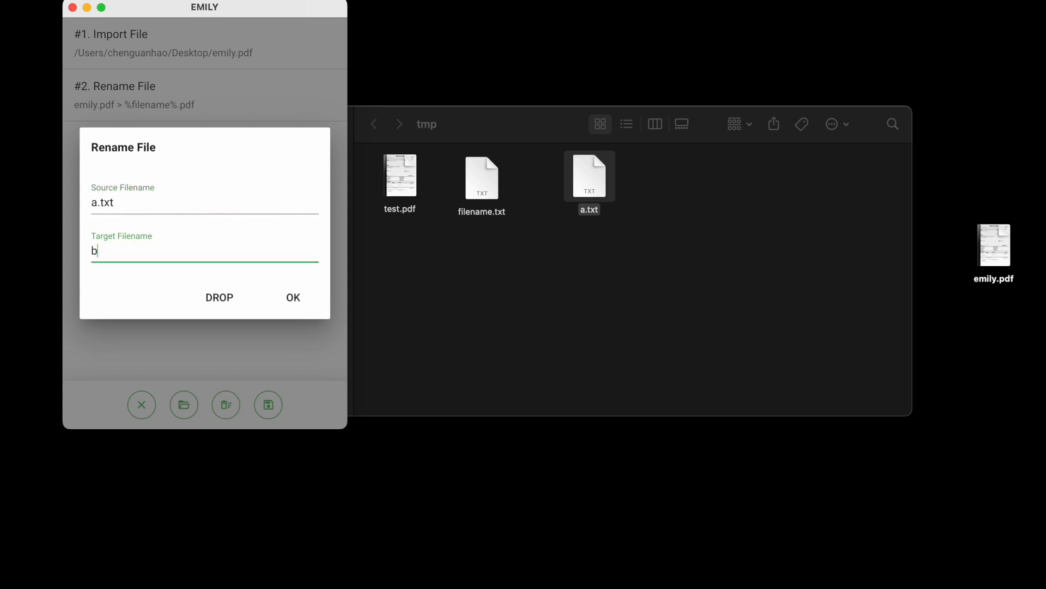
text(.txt)
click(310, 303)
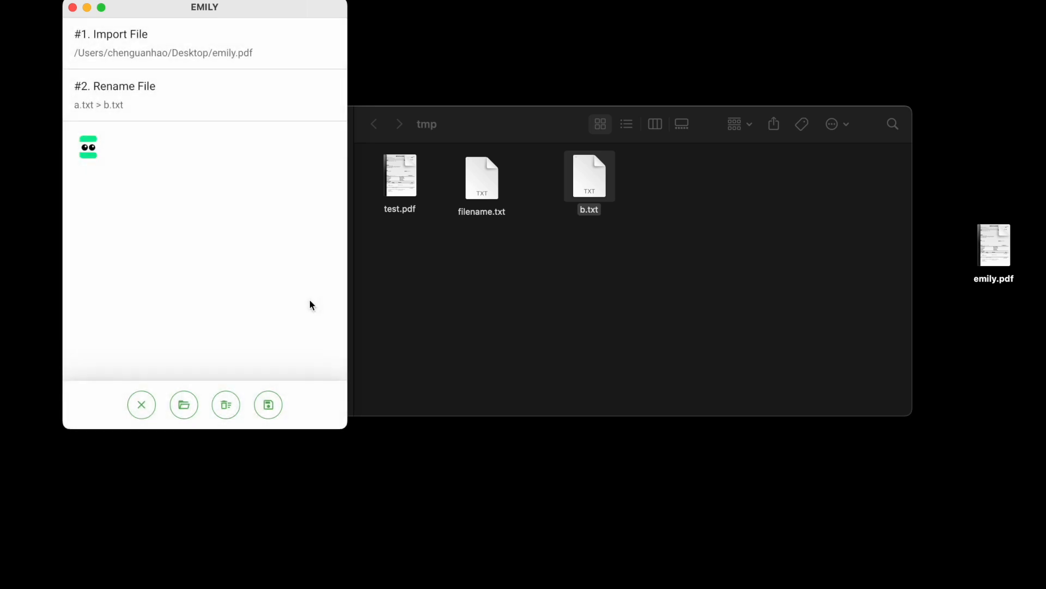
Change the Rename File target filename to c.txt and confirm the command.
click(592, 175)
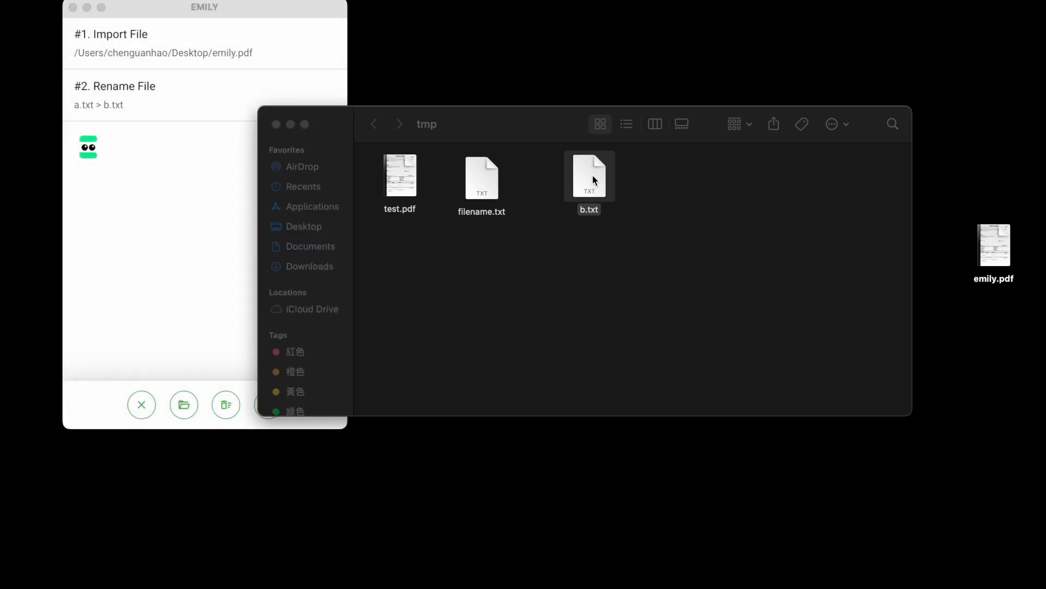
click(294, 8)
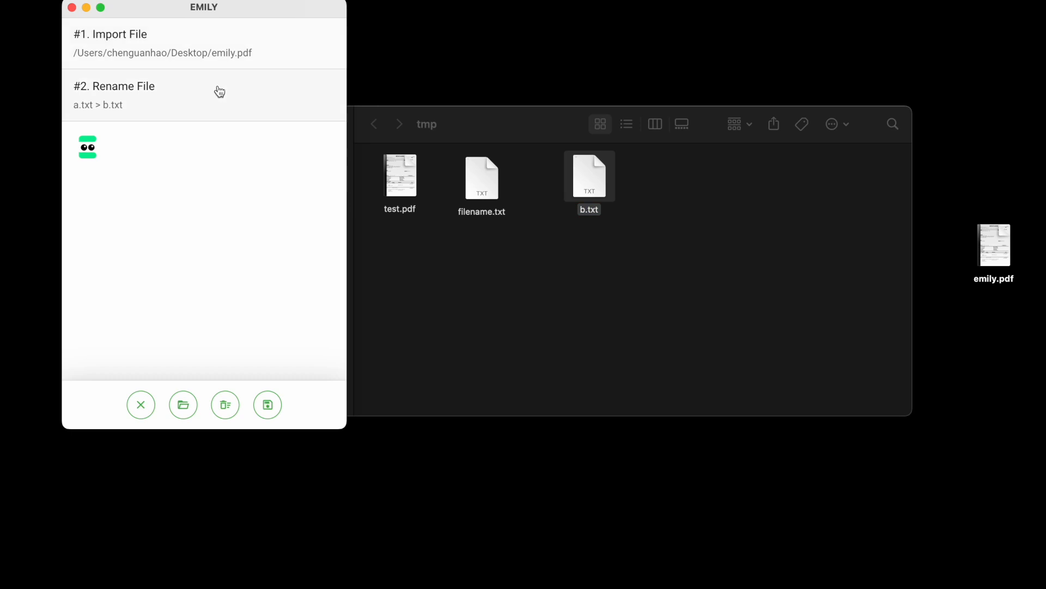
right_click(225, 101)
click(169, 293)
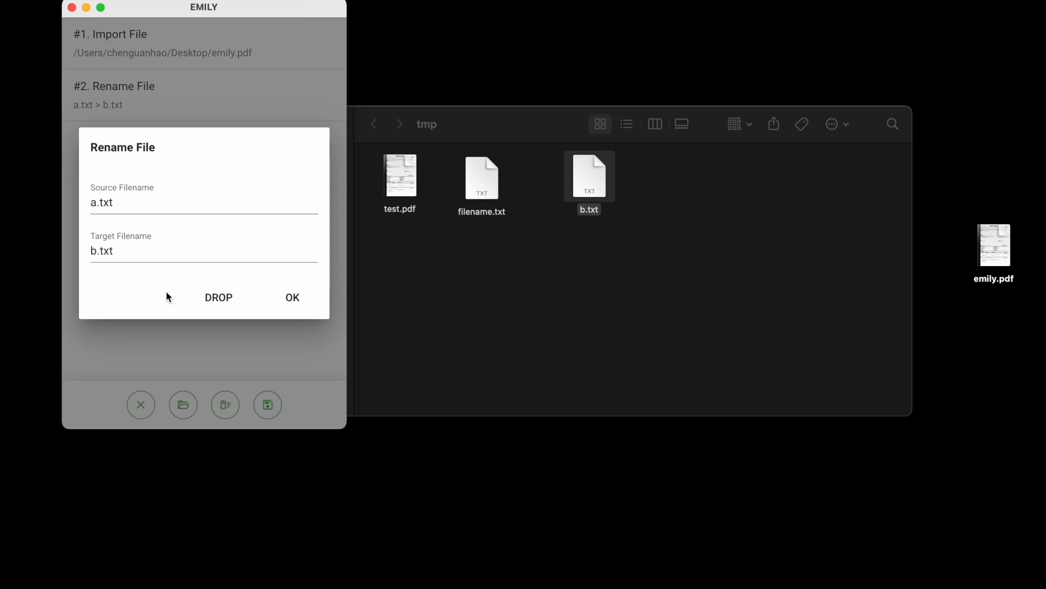
click(144, 256)
click(98, 251)
key(BackSpace)
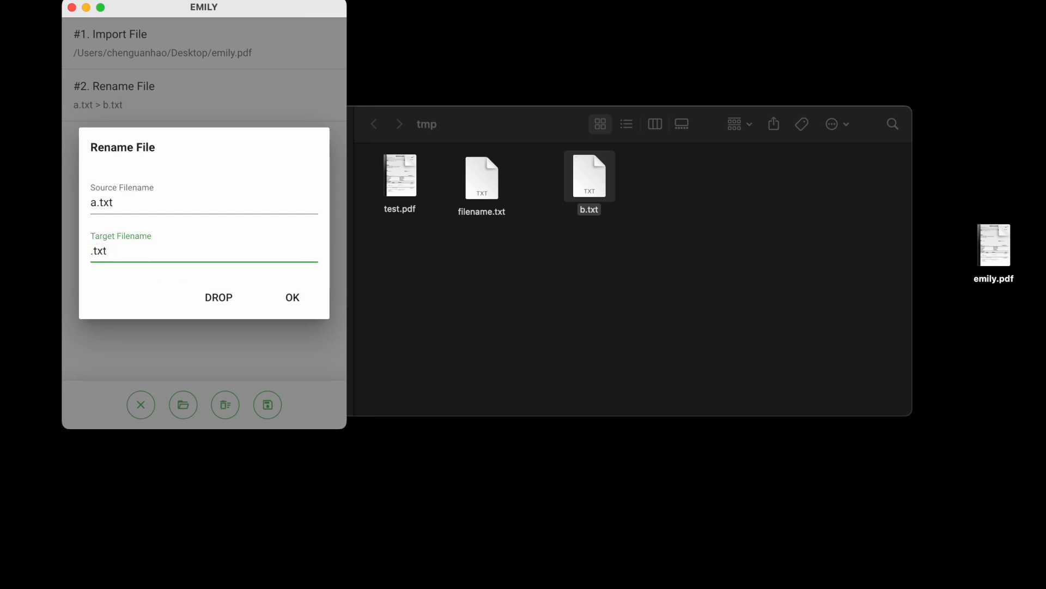
text(c)
click(294, 302)
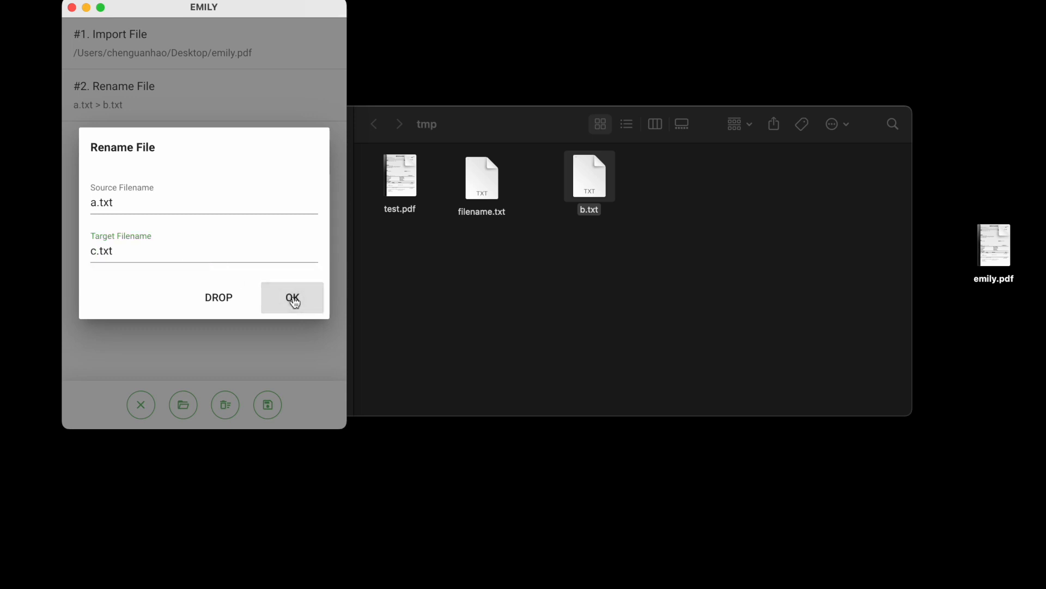
click(304, 310)
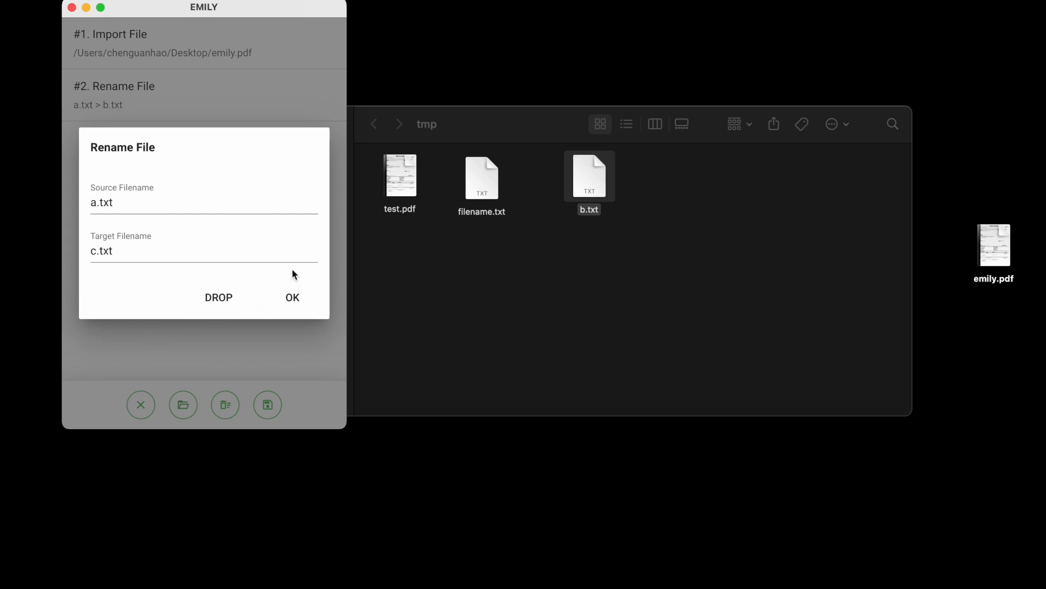
Rename b.txt in the workspace folder back to a.txt.
click(594, 175)
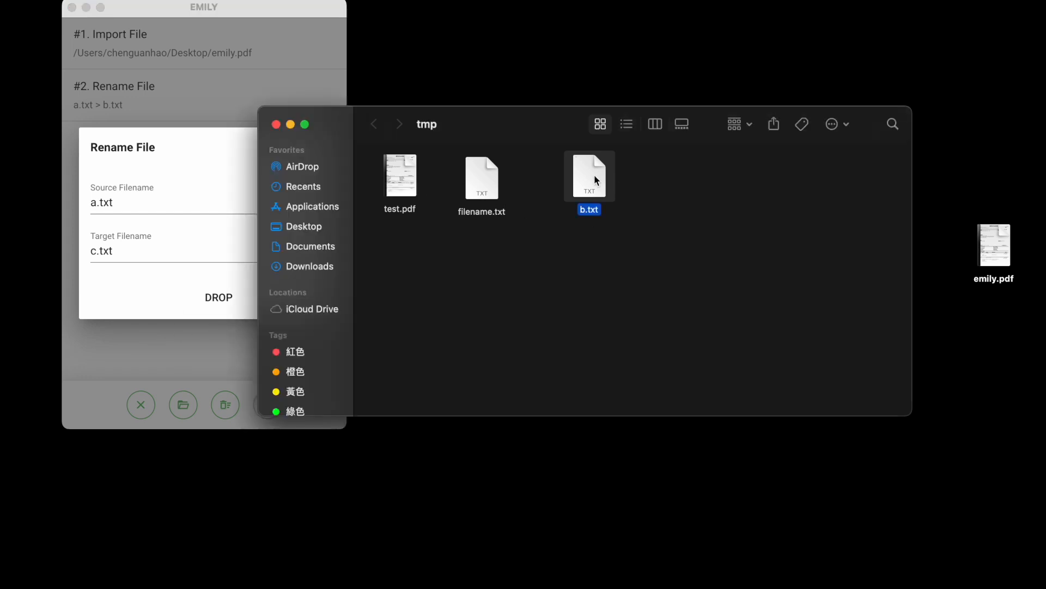
right_click(594, 175)
click(633, 263)
text(c)
key(BackSpace)
text(a)
click(604, 269)
Confirm the Rename File command and save the skill.
click(153, 198)
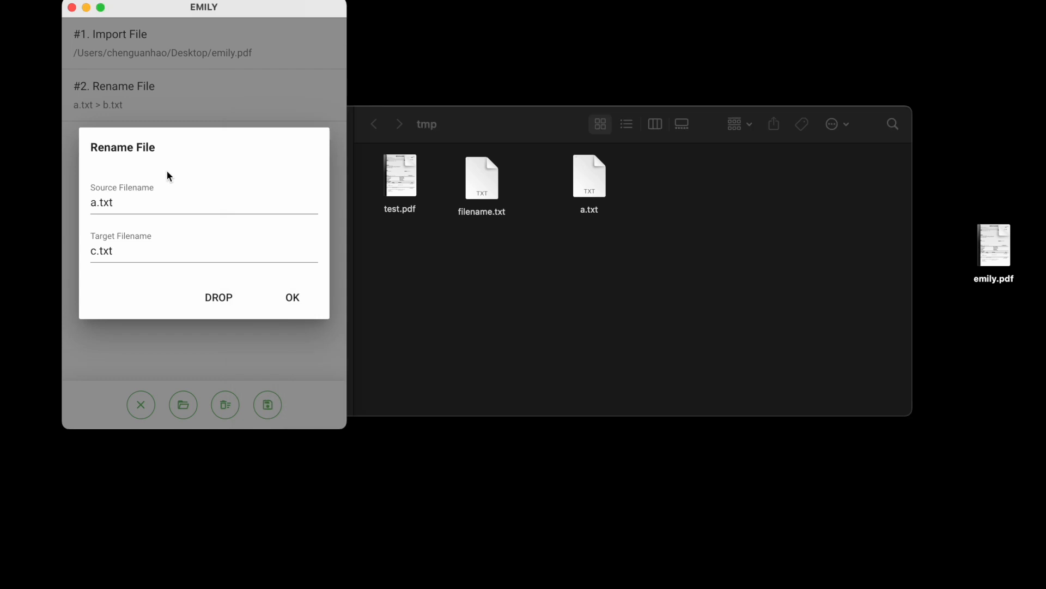
click(307, 304)
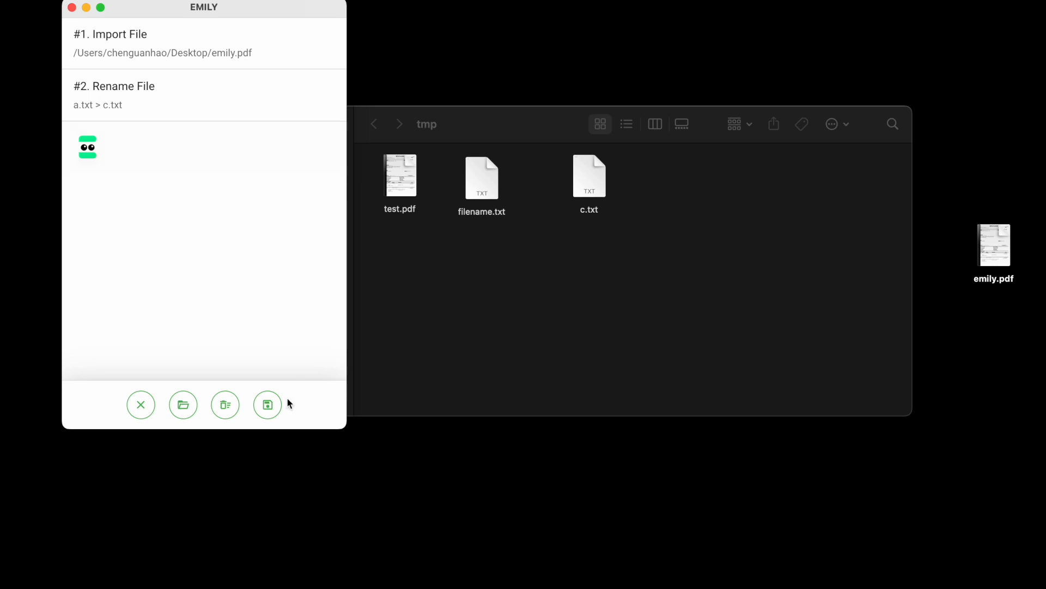
click(269, 405)
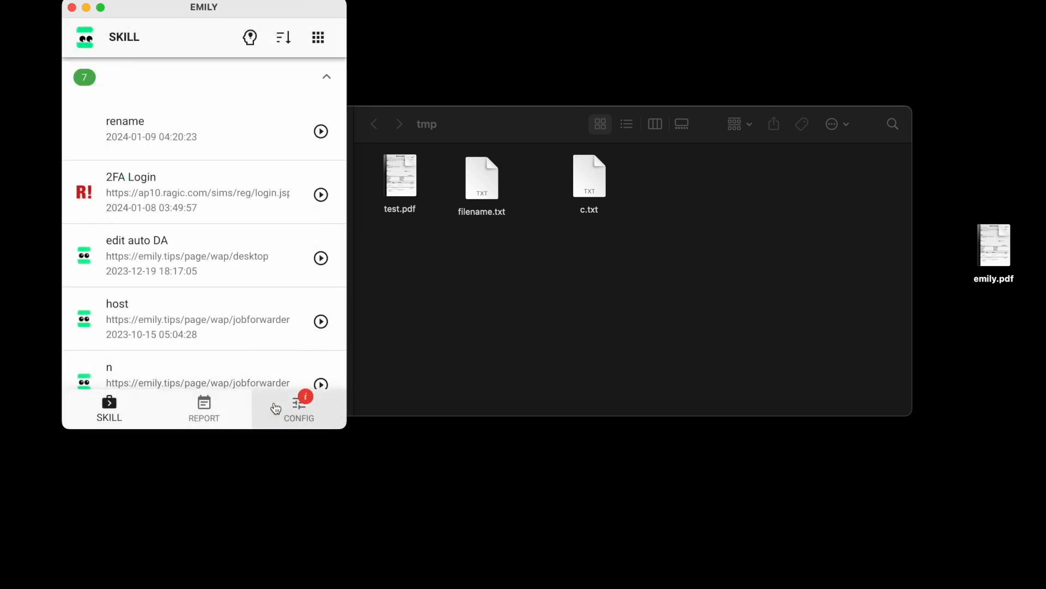